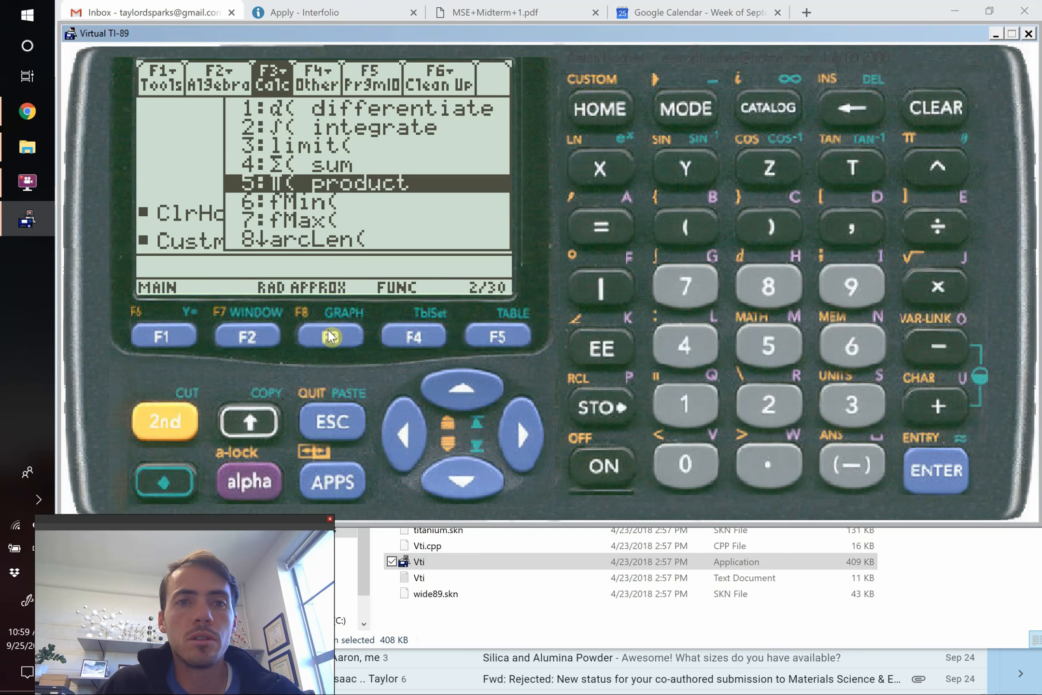
# Look through the calculus functions and insert the differentiate function into the entry line.
pyautogui.press('Down')
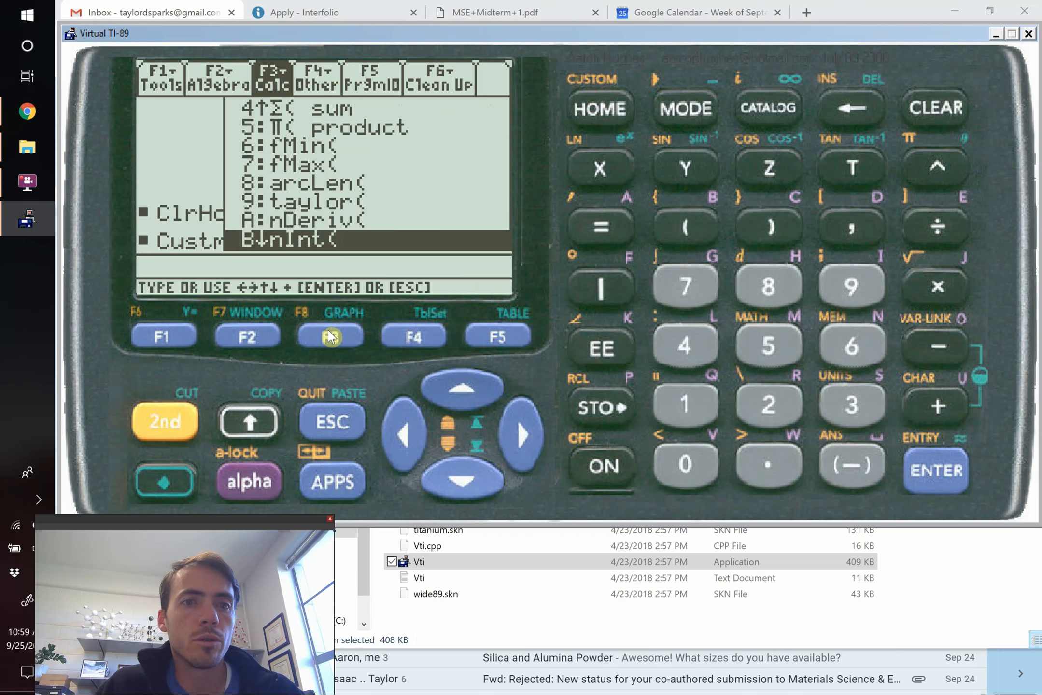
pyautogui.press('Down')
pyautogui.press('Down')
pyautogui.press('Down')
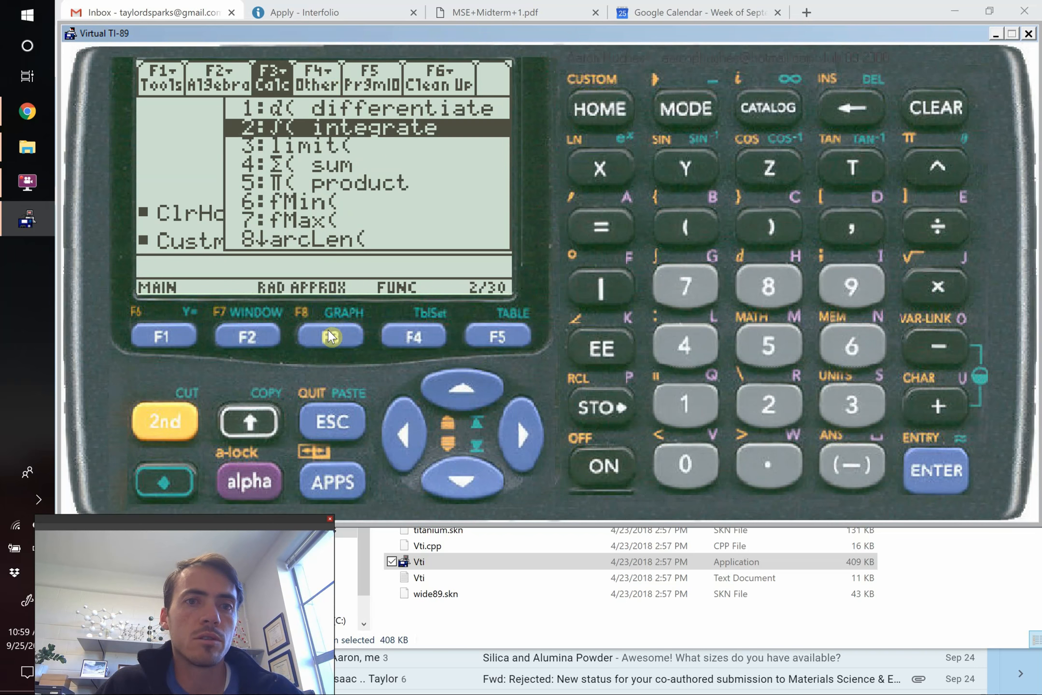
pyautogui.press('Up')
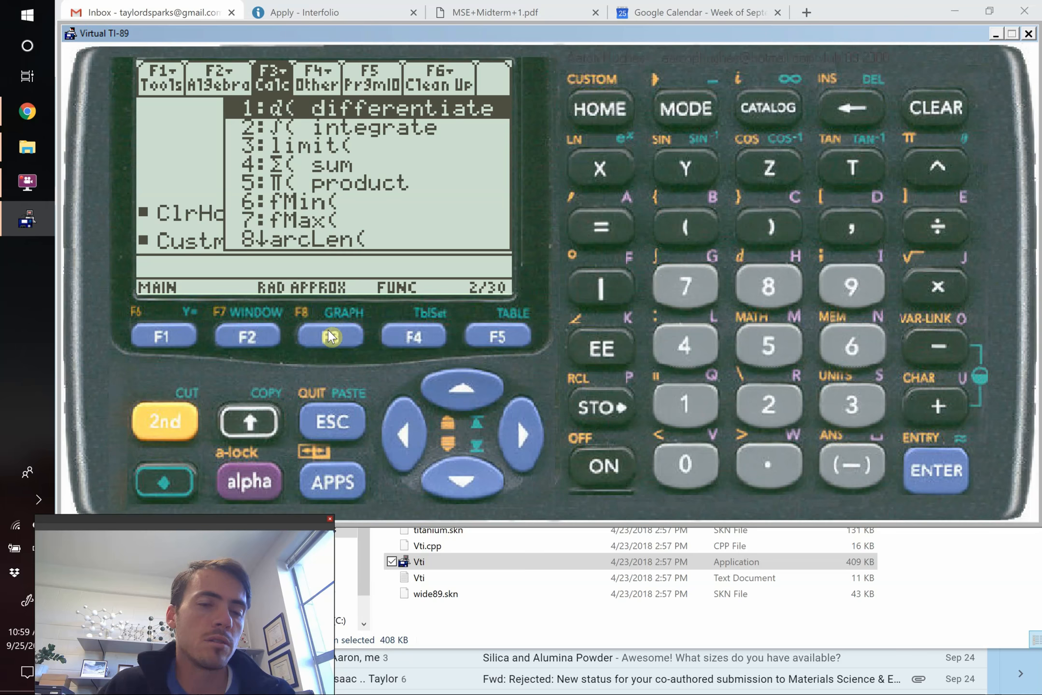
pyautogui.press('Return')
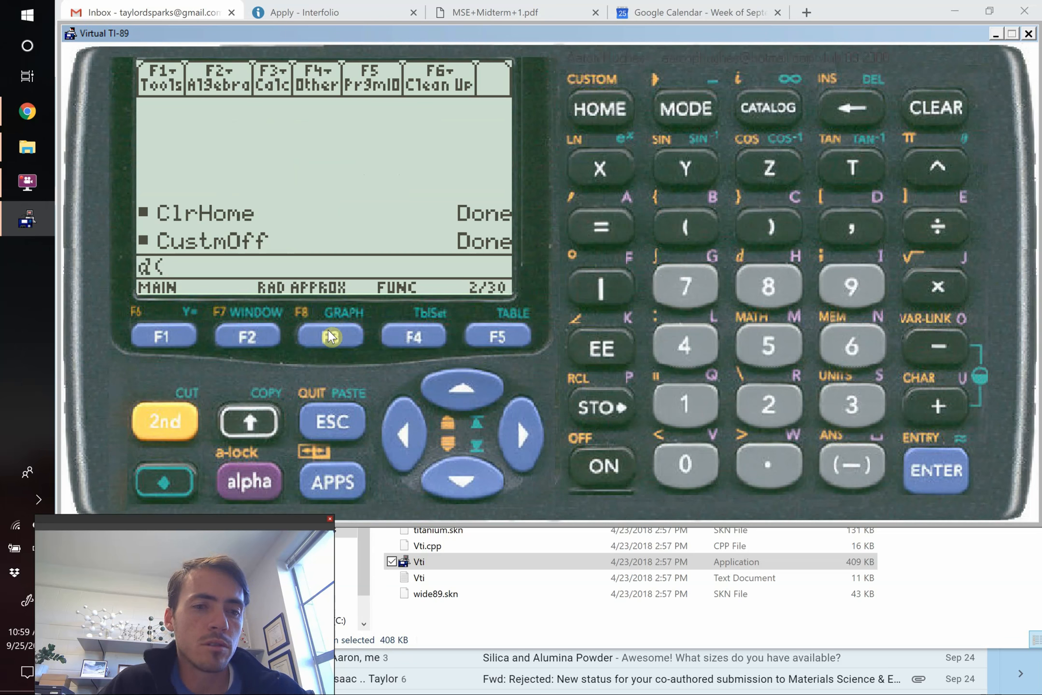
# Complete the derivative as d(x^2,x), differentiating x^2 with respect to x, and evaluate it.
pyautogui.click(852, 228)
pyautogui.click(762, 229)
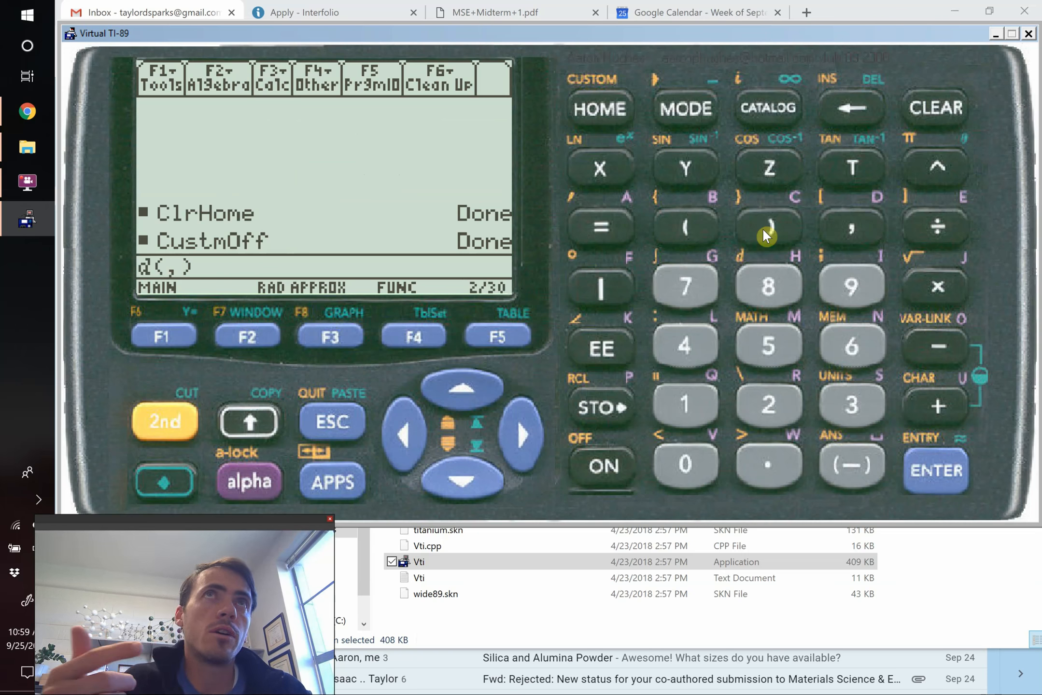
pyautogui.write('x')
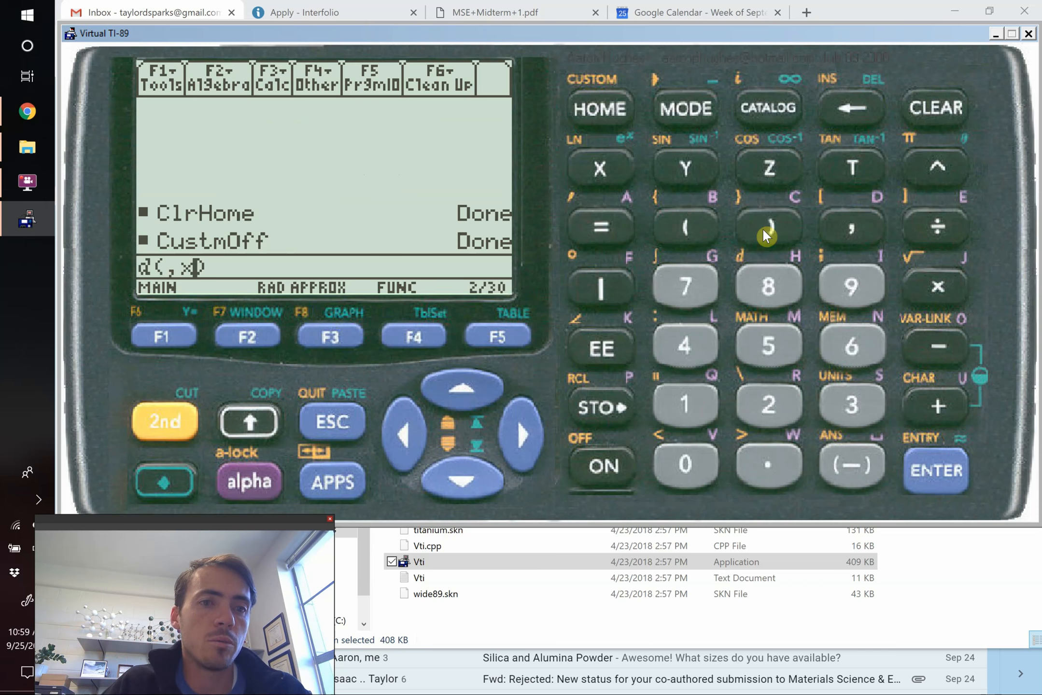
pyautogui.press('Left')
pyautogui.press('Left')
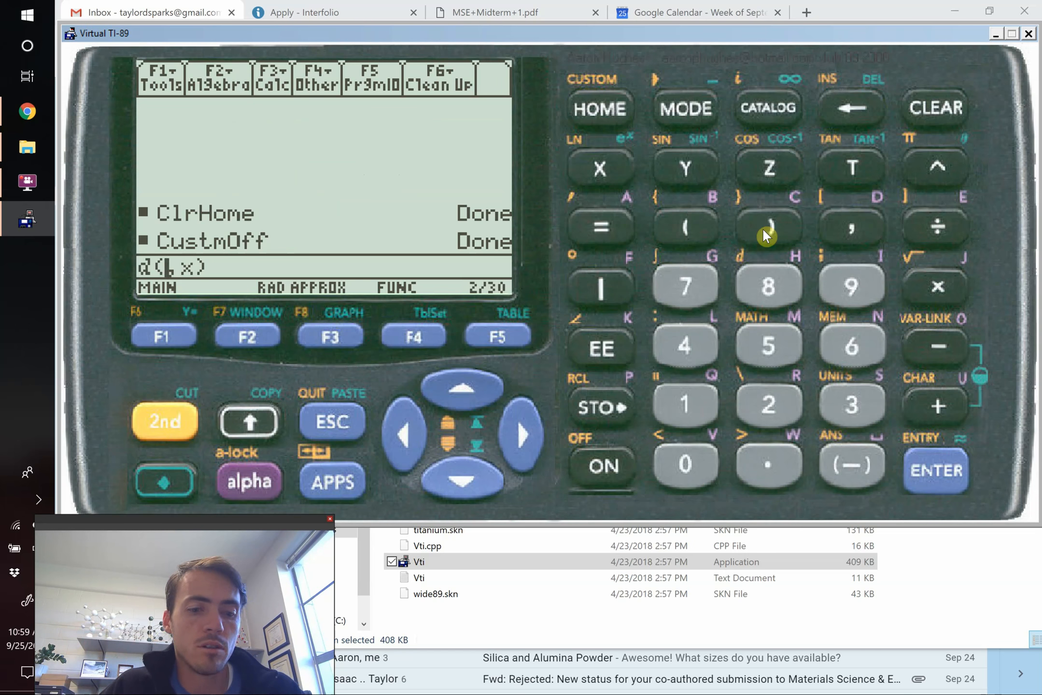
pyautogui.write('x')
pyautogui.click(938, 169)
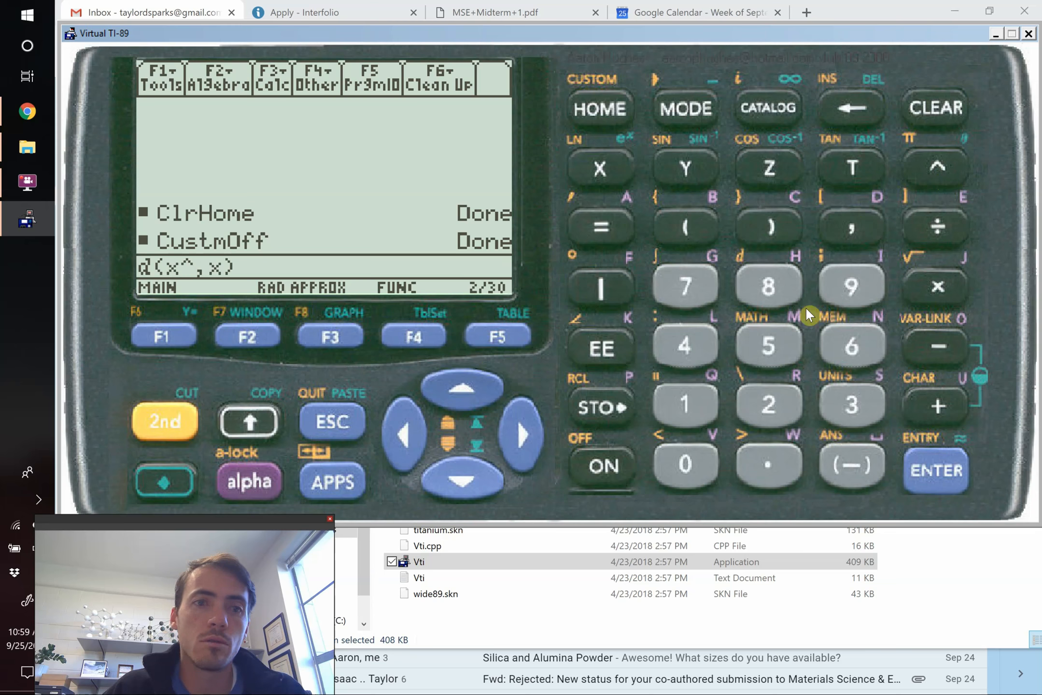
pyautogui.click(769, 406)
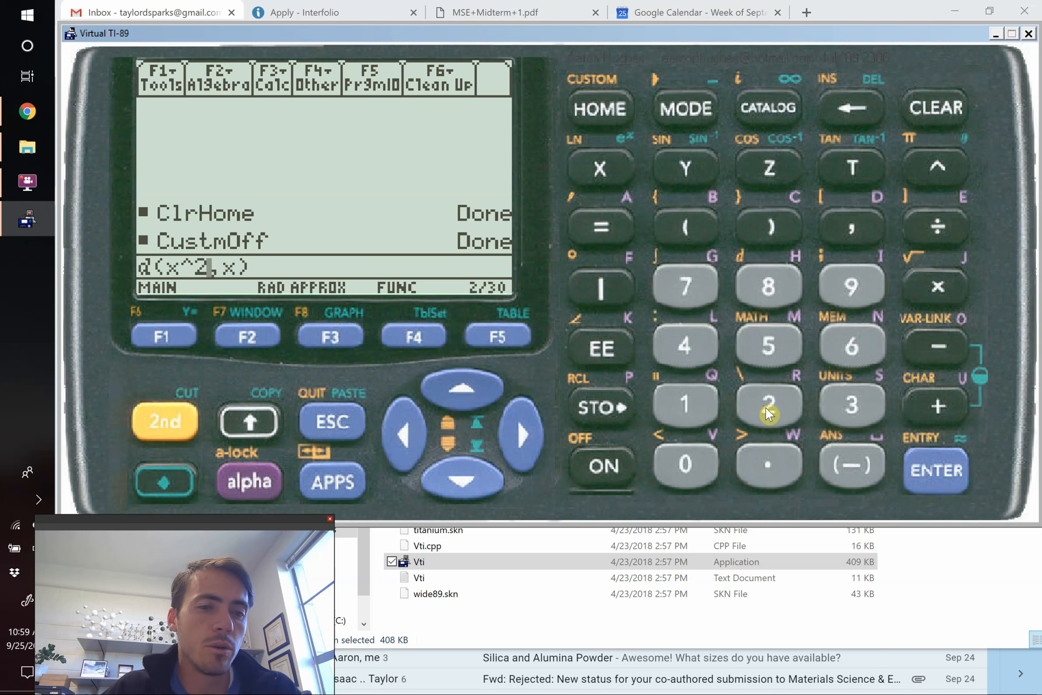
pyautogui.press('Return')
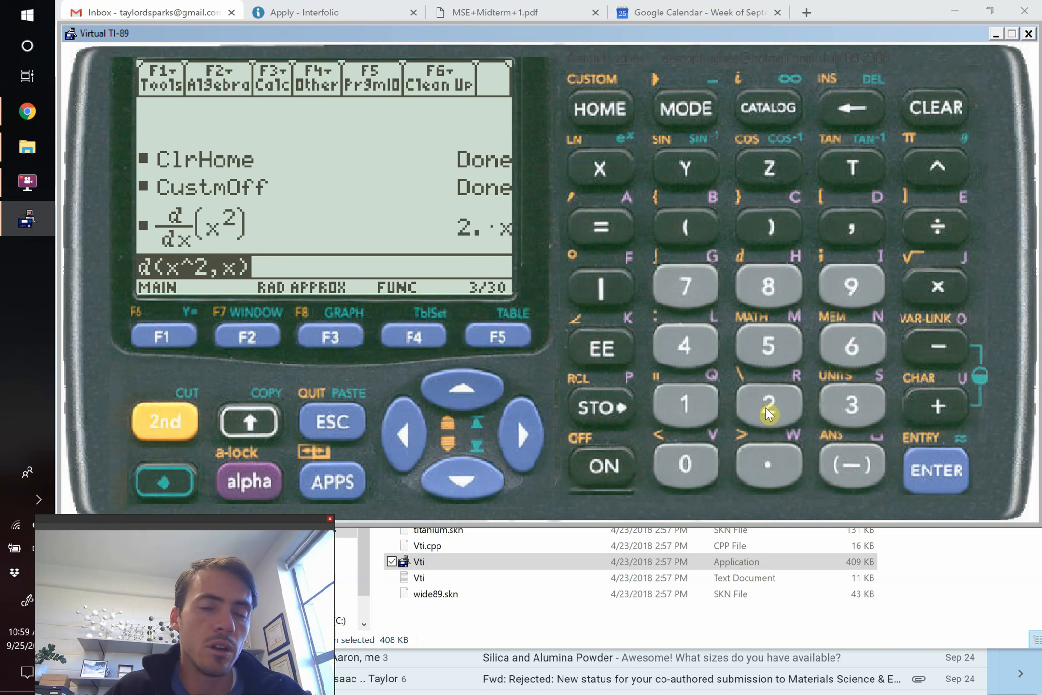
# Edit the previous derivative entry to d(x^3+5x^2,x) and evaluate it.
pyautogui.press('Left')
pyautogui.press('Right')
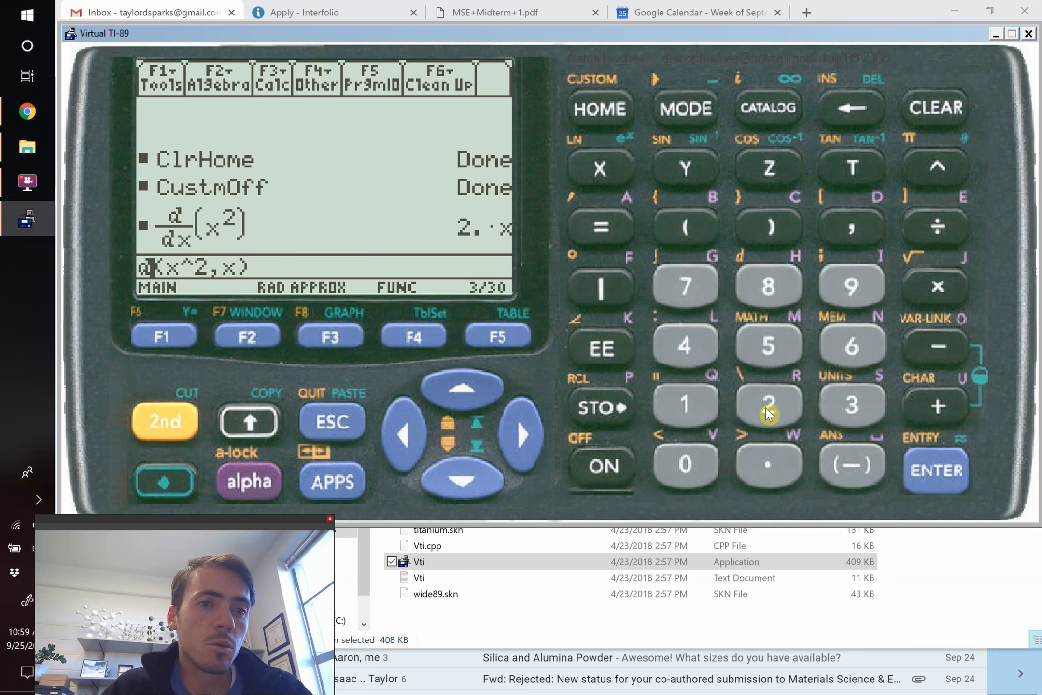
pyautogui.press('Right')
pyautogui.press('Right')
pyautogui.press('Right')
pyautogui.press('Right')
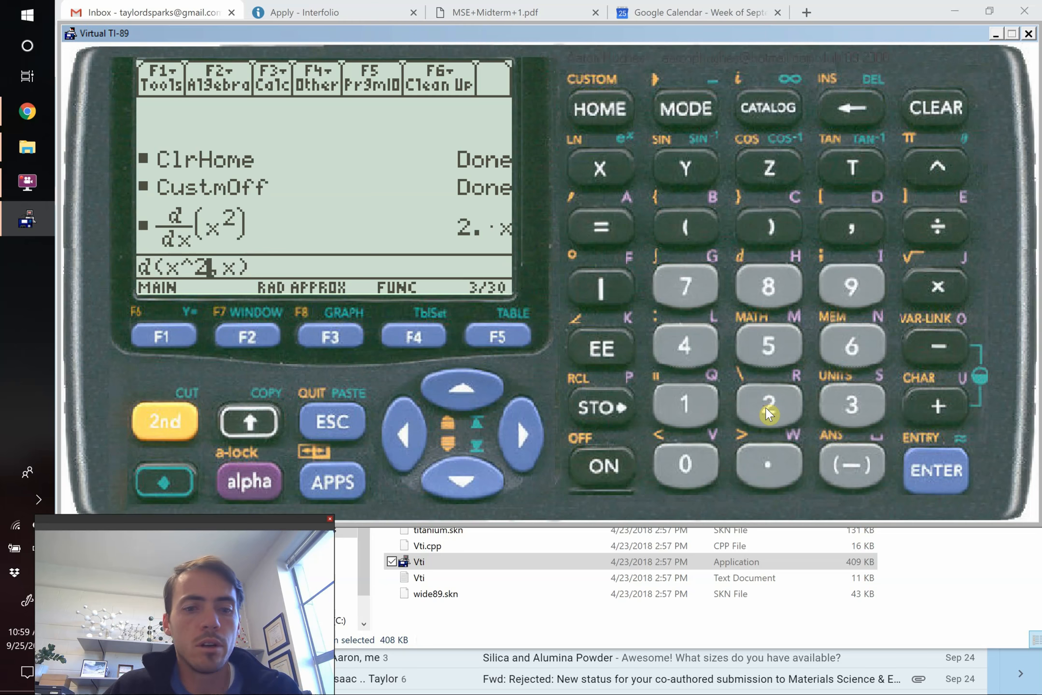
pyautogui.press('BackSpace')
pyautogui.write('3+')
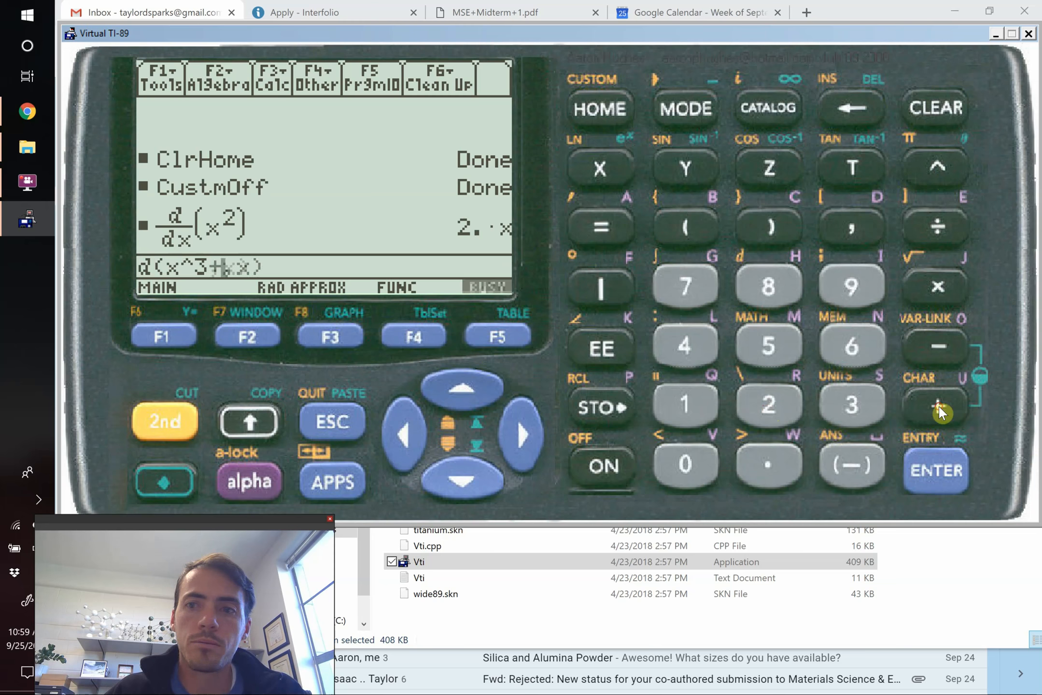
pyautogui.click(938, 405)
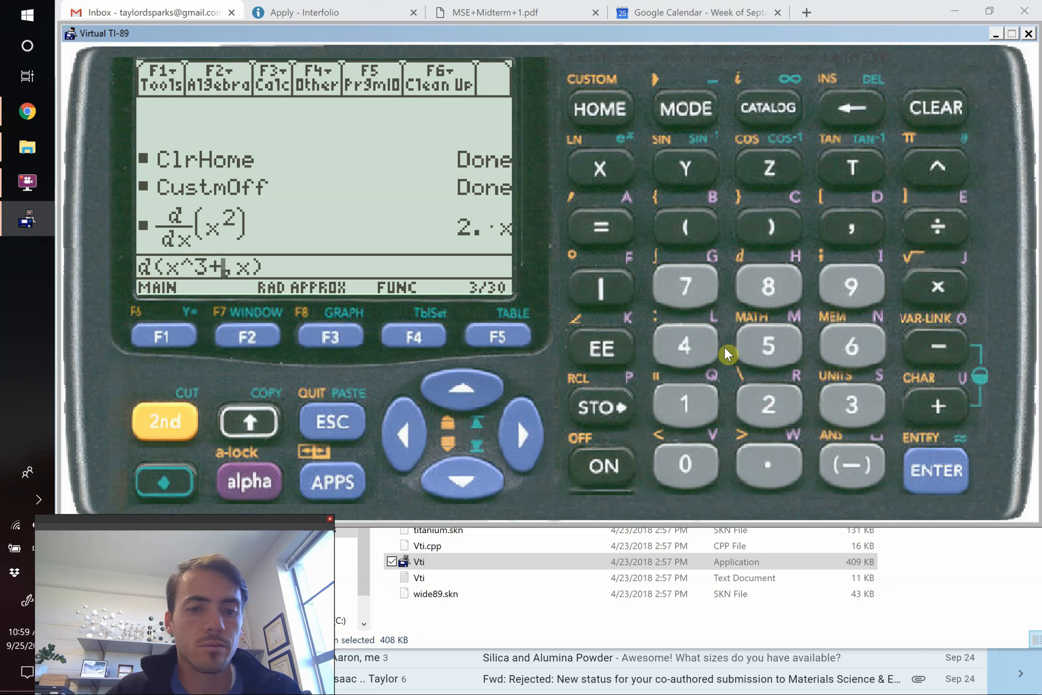
pyautogui.write('5x^')
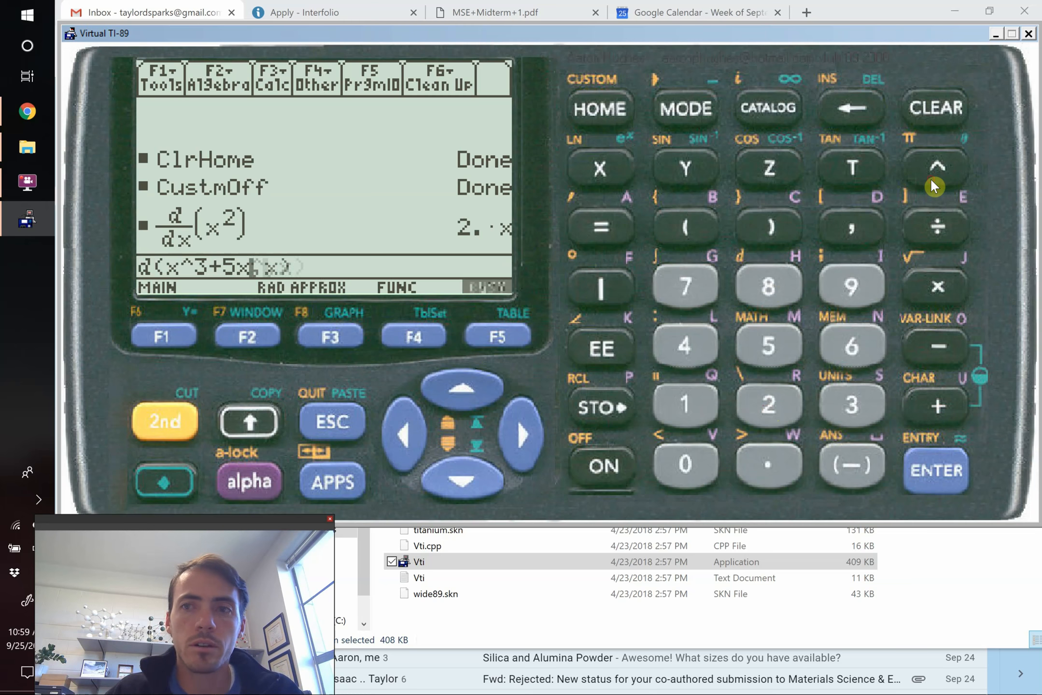
pyautogui.click(932, 185)
pyautogui.write('2')
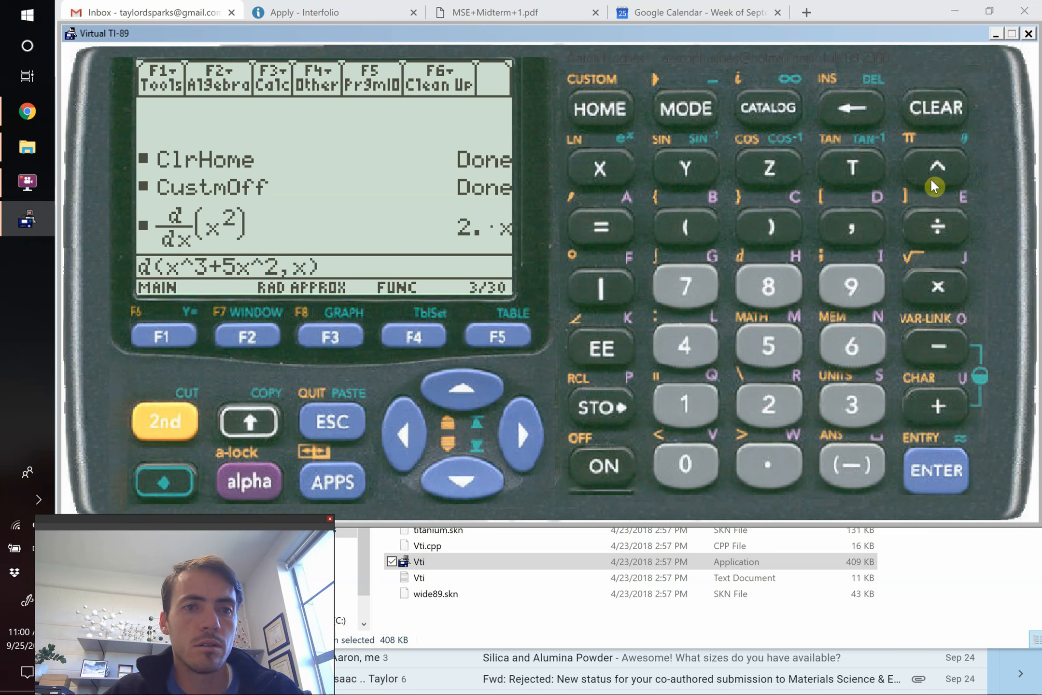
pyautogui.press('Return')
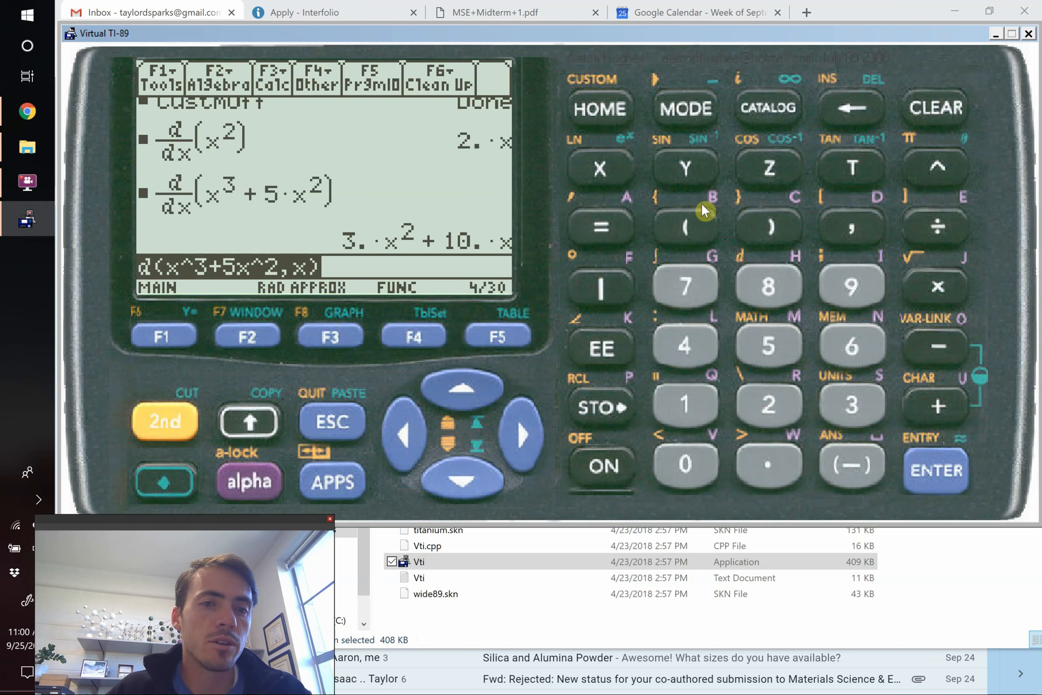
# Evaluate the definite integral of x^2 with respect to x from 0 to 5, entered as ∫(x^2,x,0,5).
pyautogui.click(330, 337)
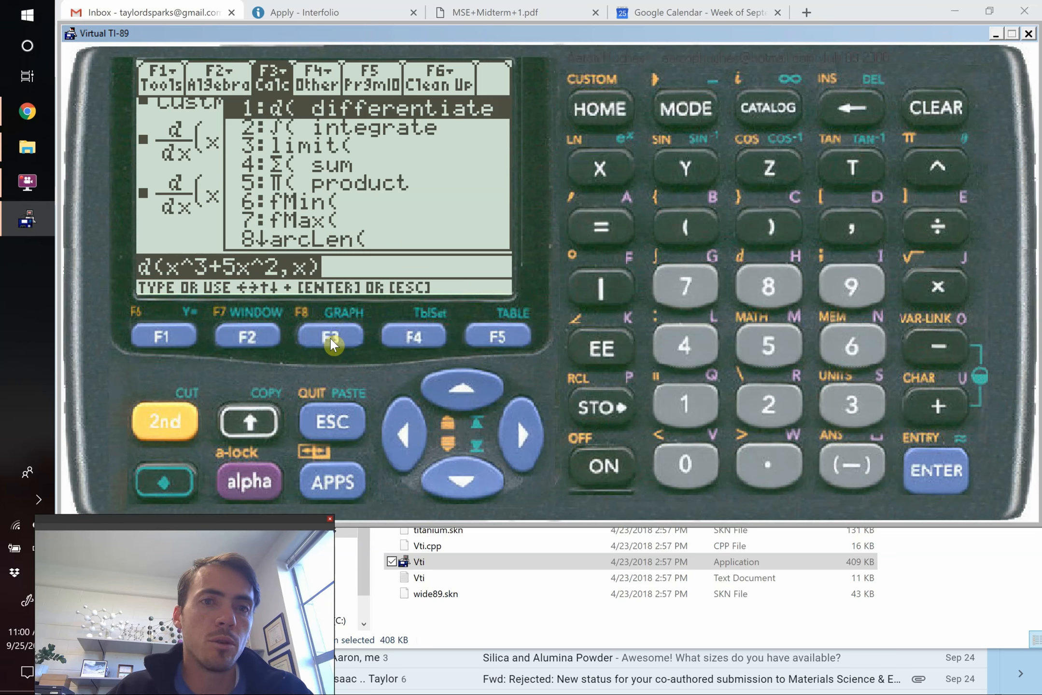
pyautogui.press('2')
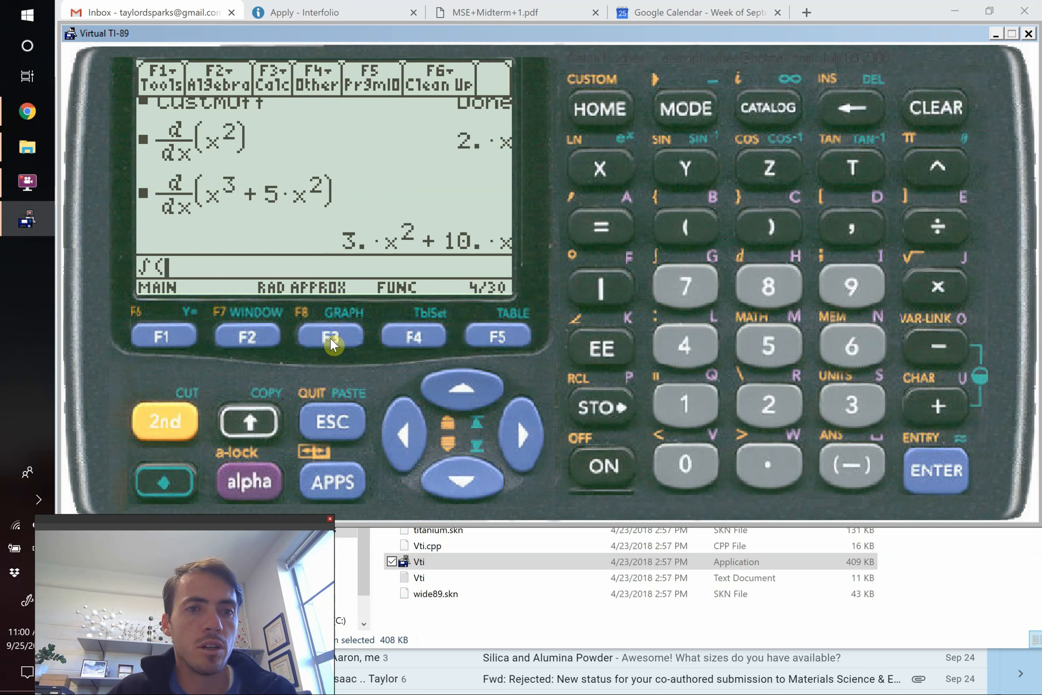
pyautogui.write('x')
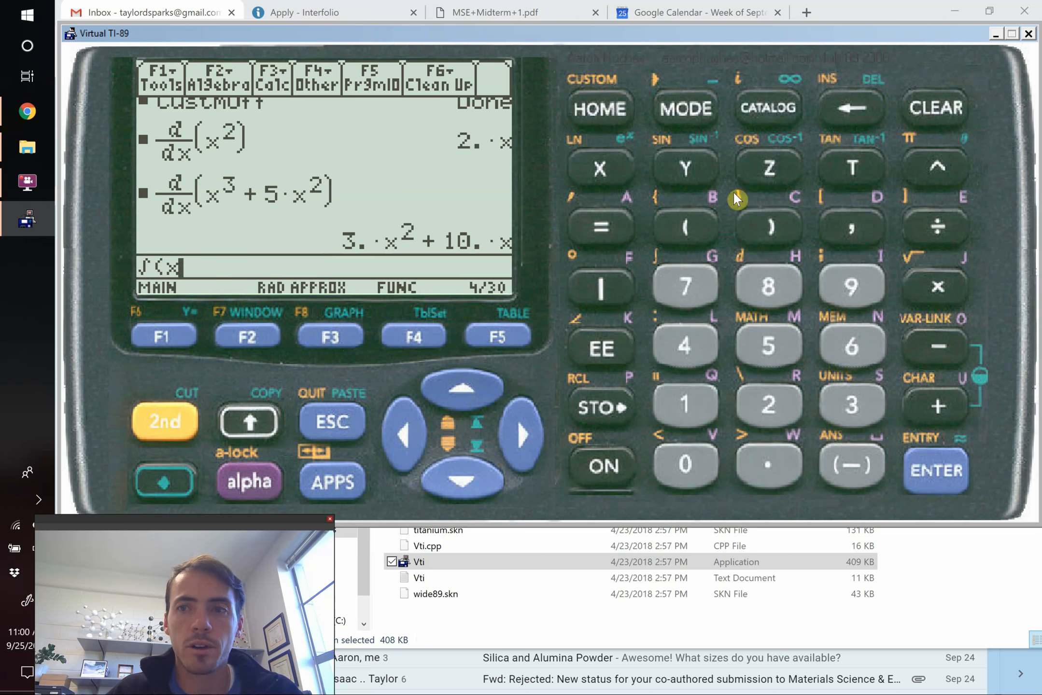
pyautogui.click(936, 168)
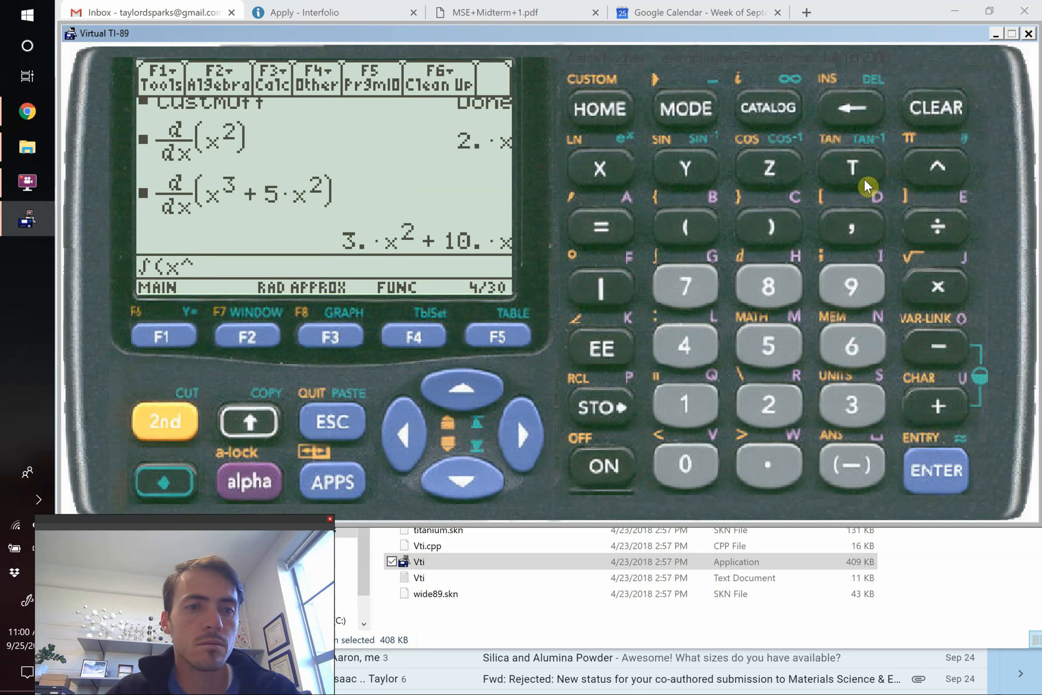
pyautogui.write('2')
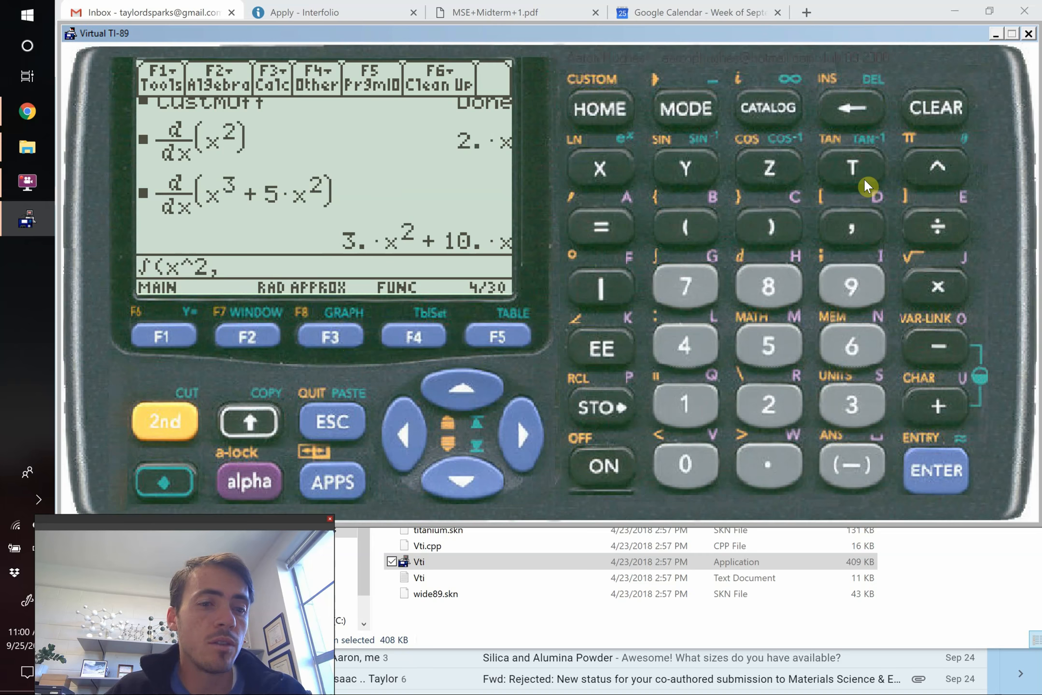
pyautogui.write(',x,')
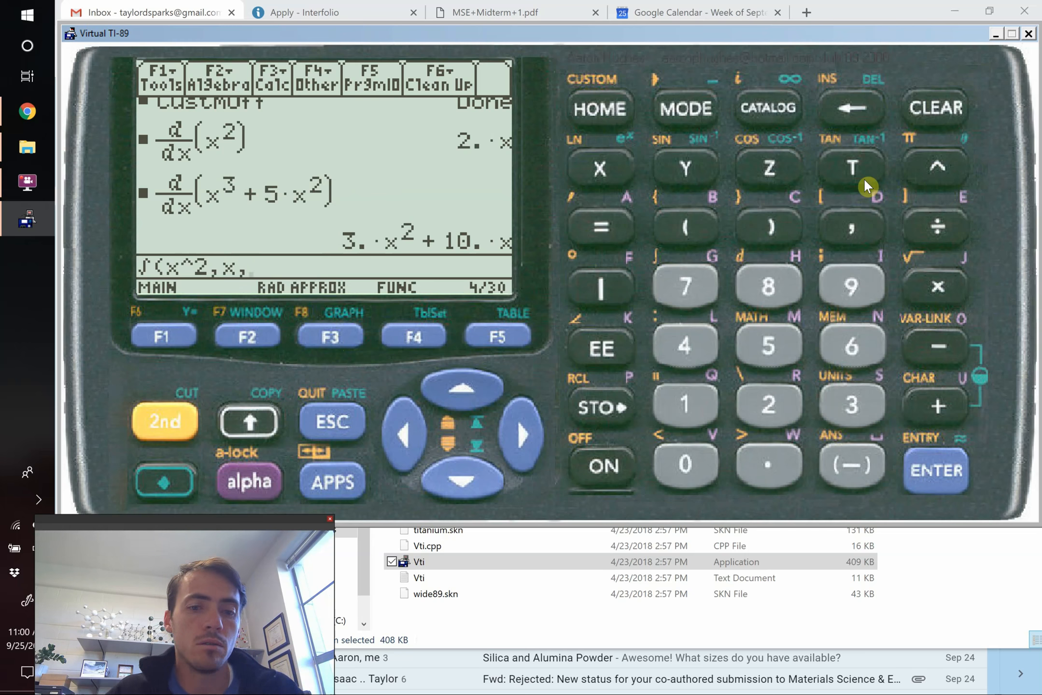
pyautogui.write('0,')
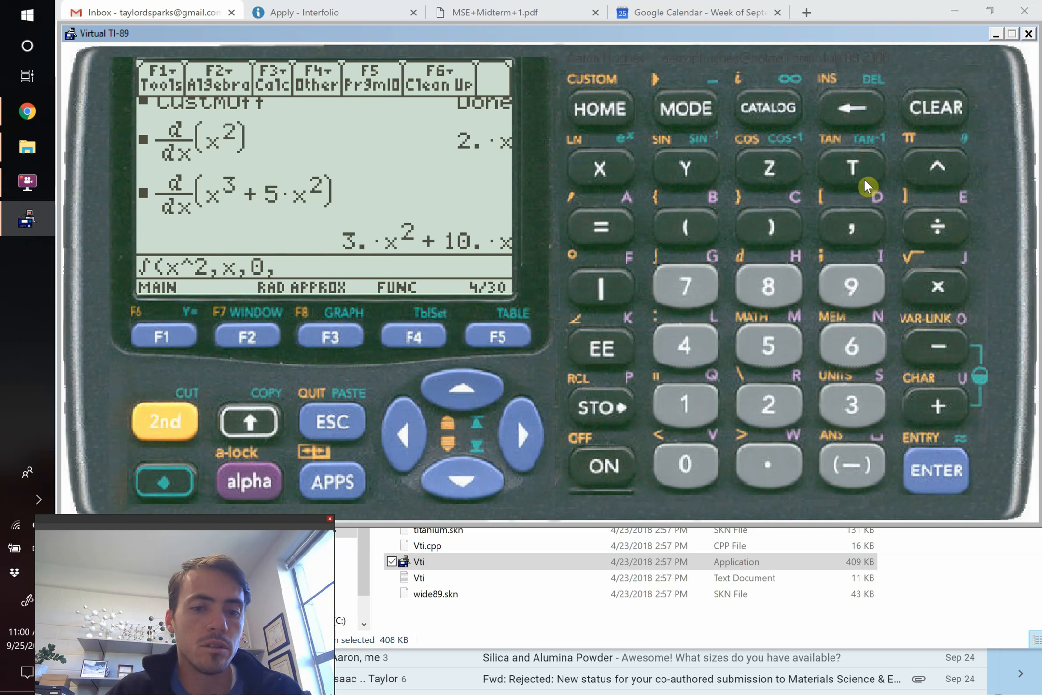
pyautogui.write('5')
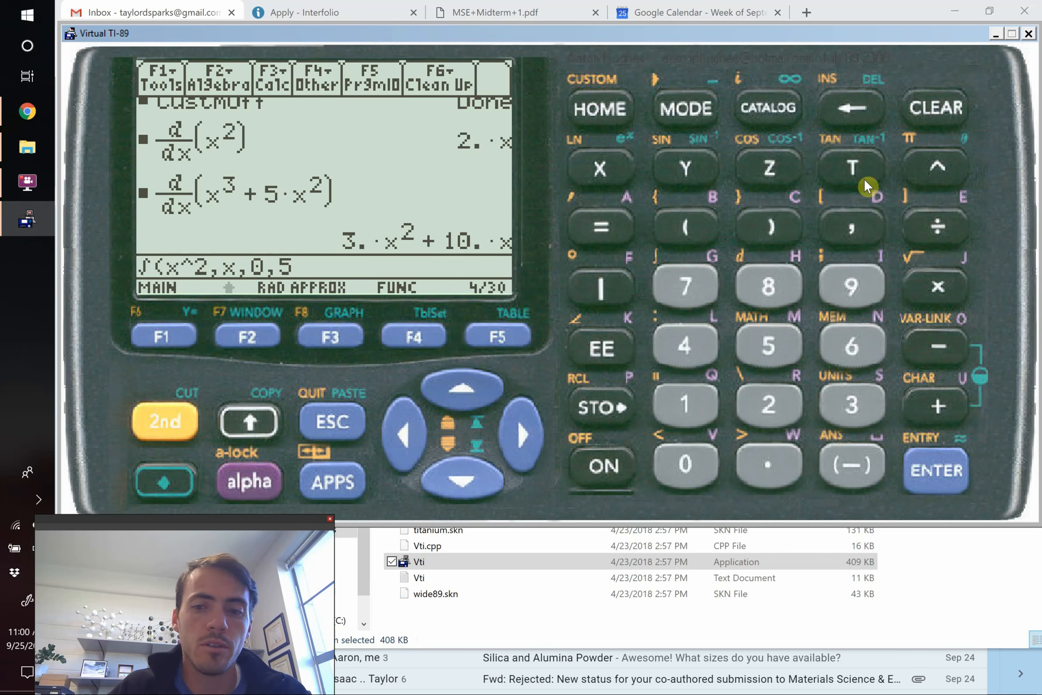
pyautogui.write('V')
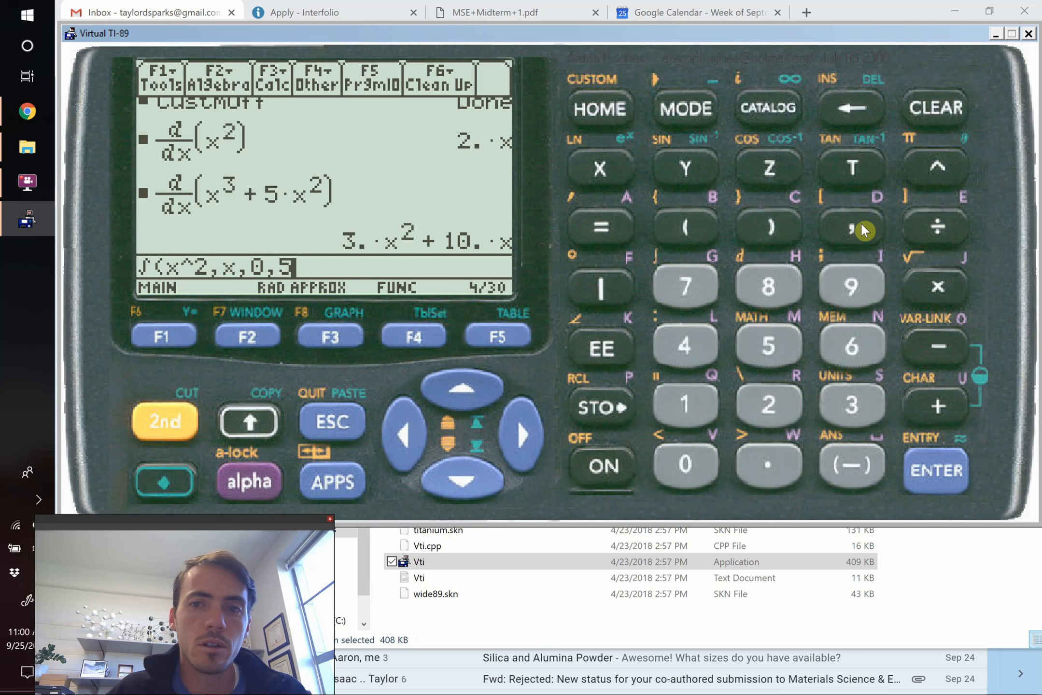
pyautogui.click(773, 224)
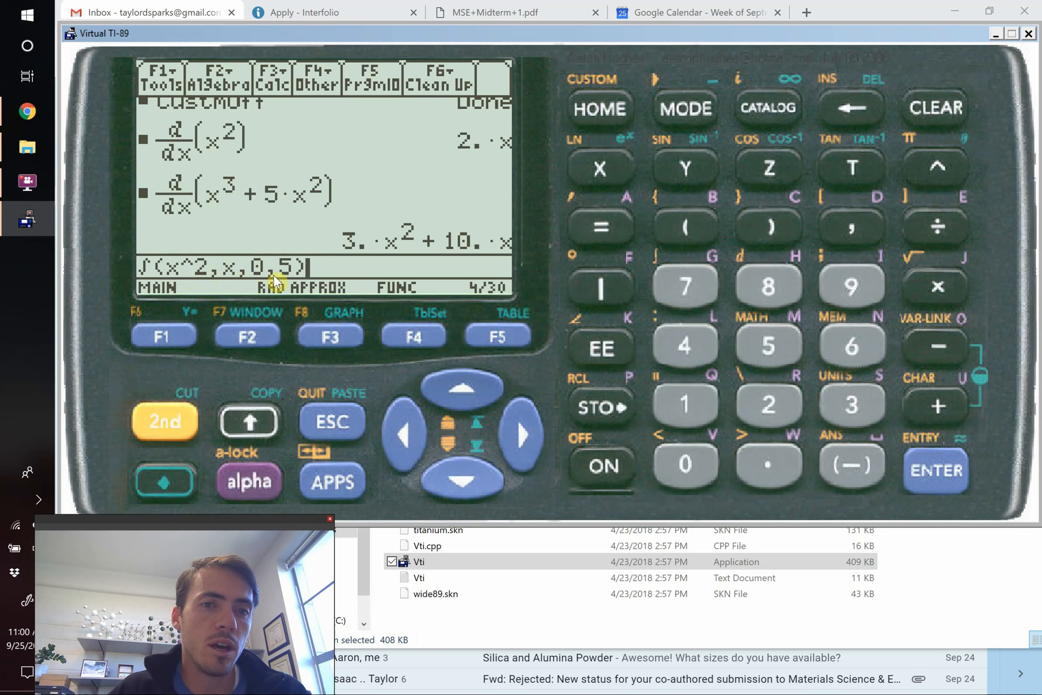
pyautogui.press('Return')
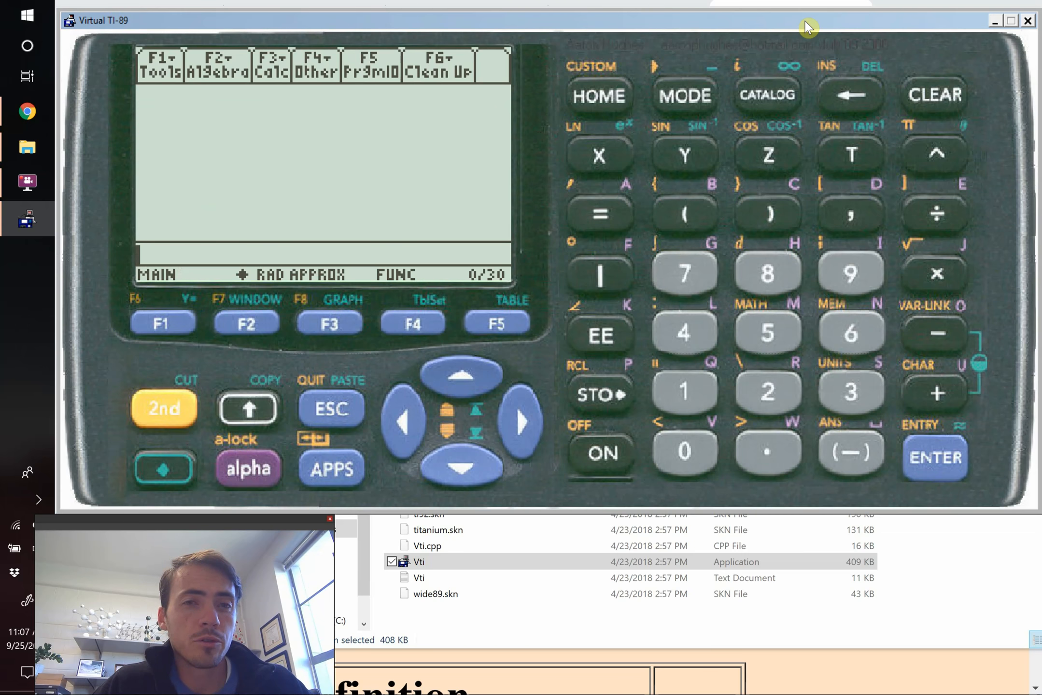
# Switch to the "Work as an integral" page in Chrome, examine the work integral formulas, and return to the Virtual TI-89.
pyautogui.moveTo(791, 24); pyautogui.dragTo(791, 37)
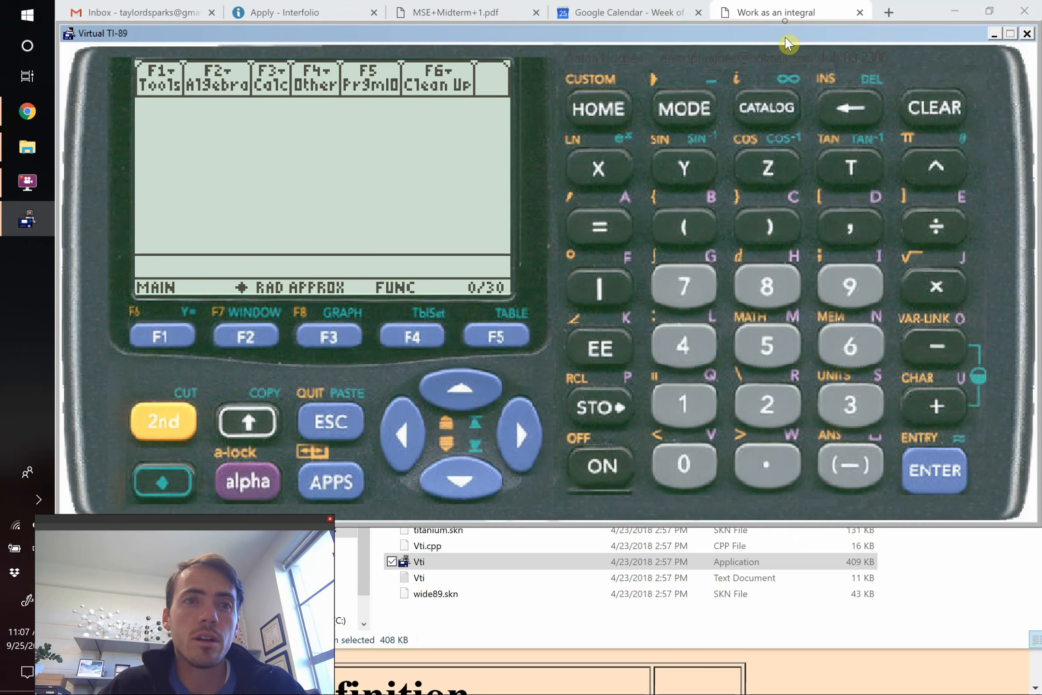
pyautogui.click(807, 8)
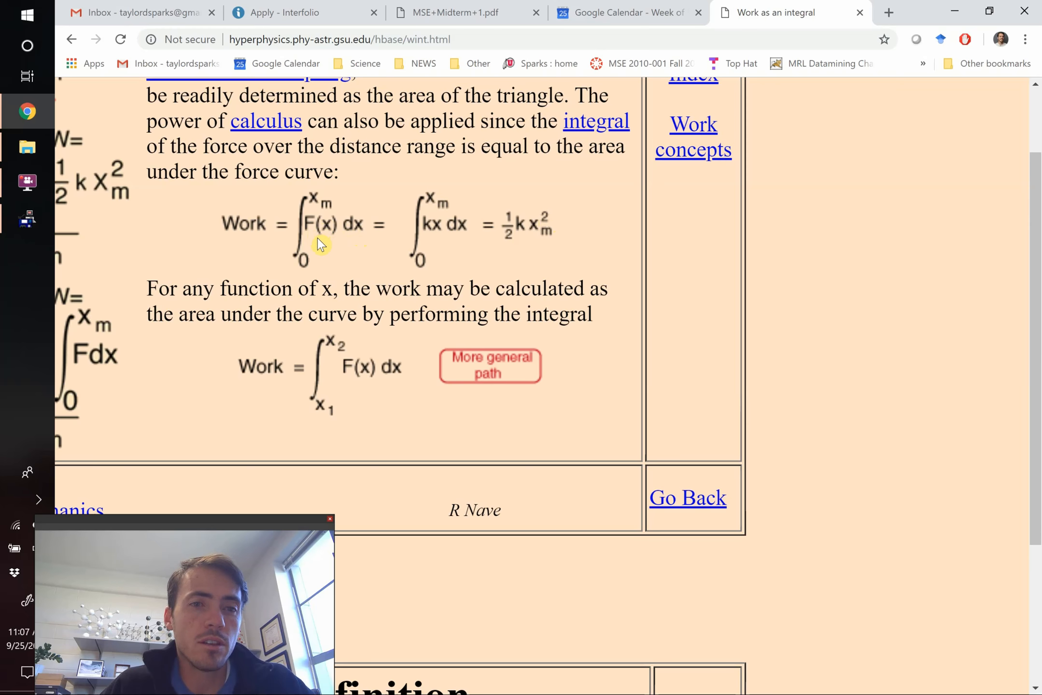
pyautogui.click(29, 217)
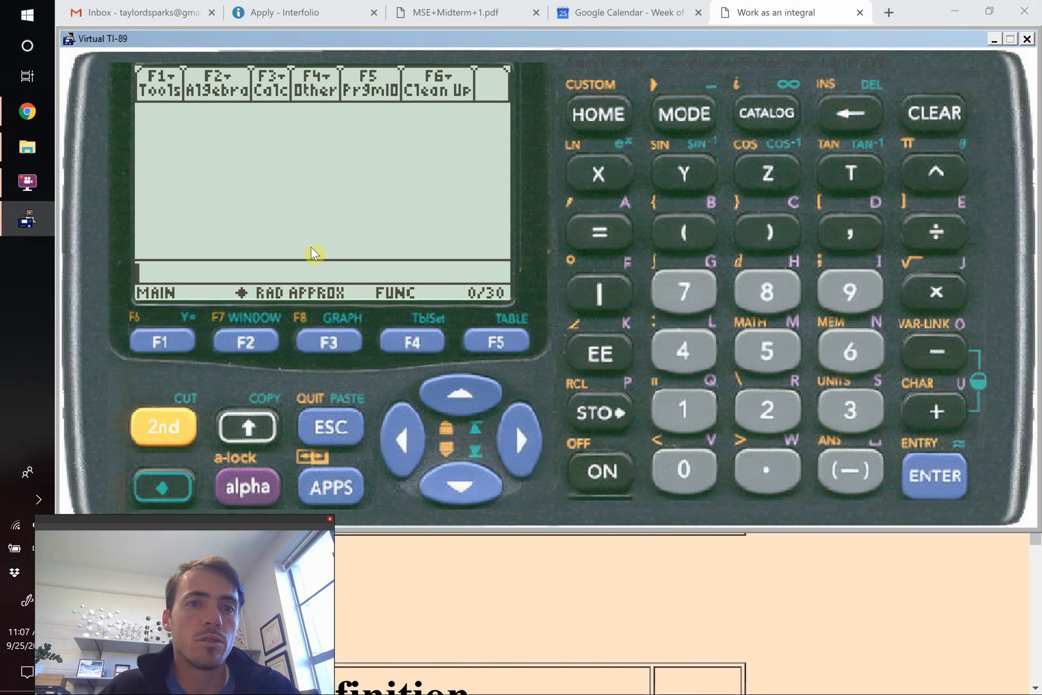
# Insert the integrate function into the empty entry line.
pyautogui.click(329, 345)
pyautogui.click(252, 345)
pyautogui.press('Right')
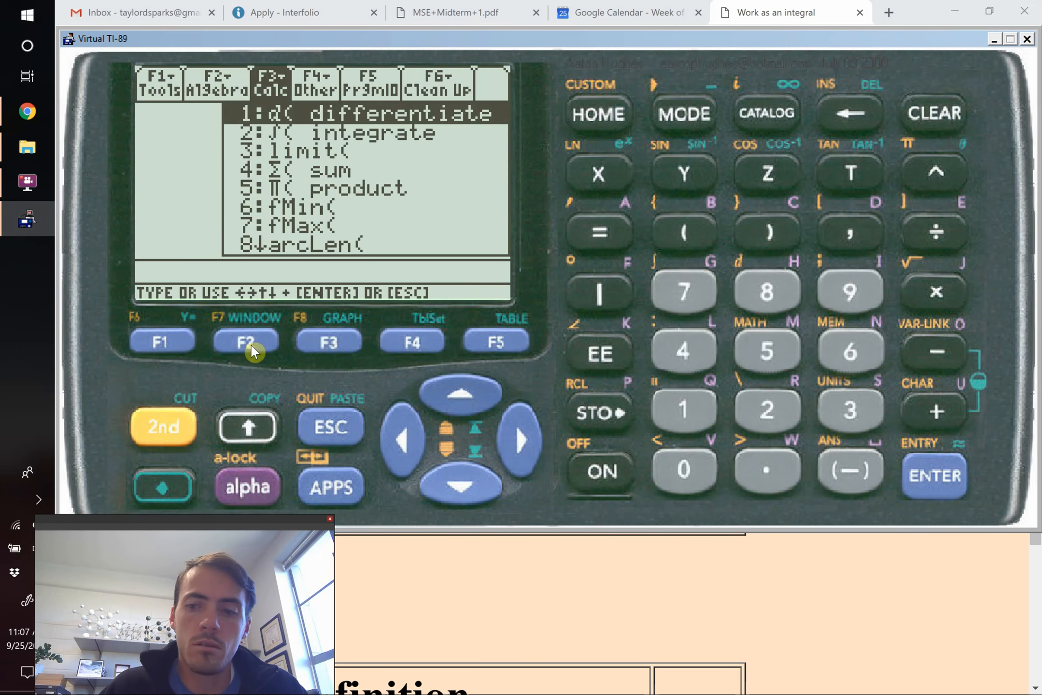
pyautogui.press('Down')
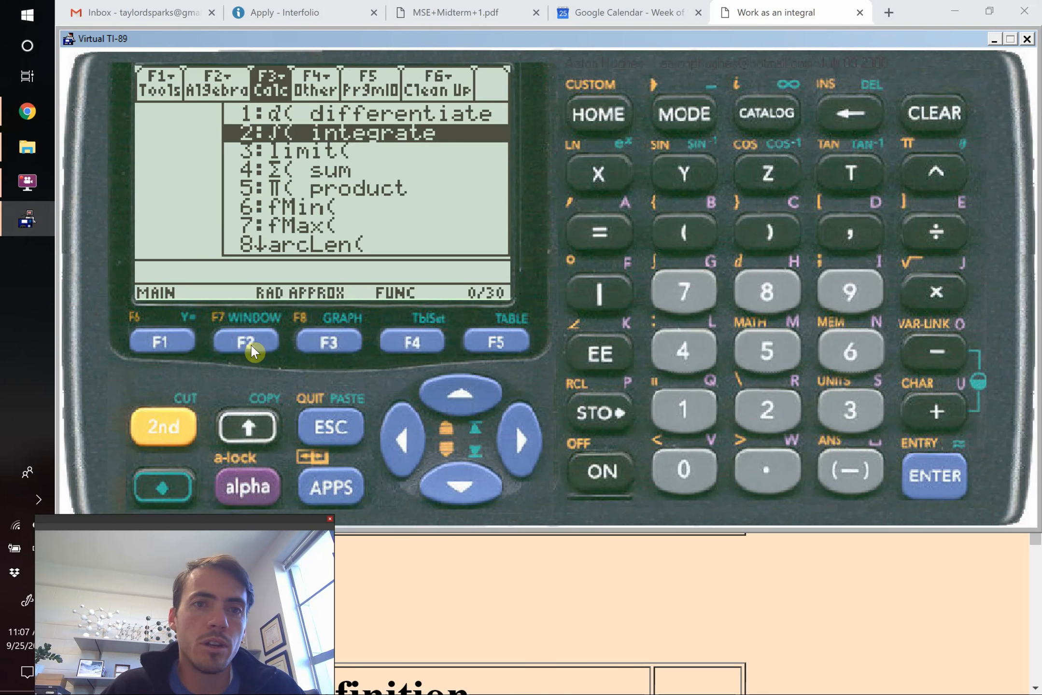
pyautogui.press('Return')
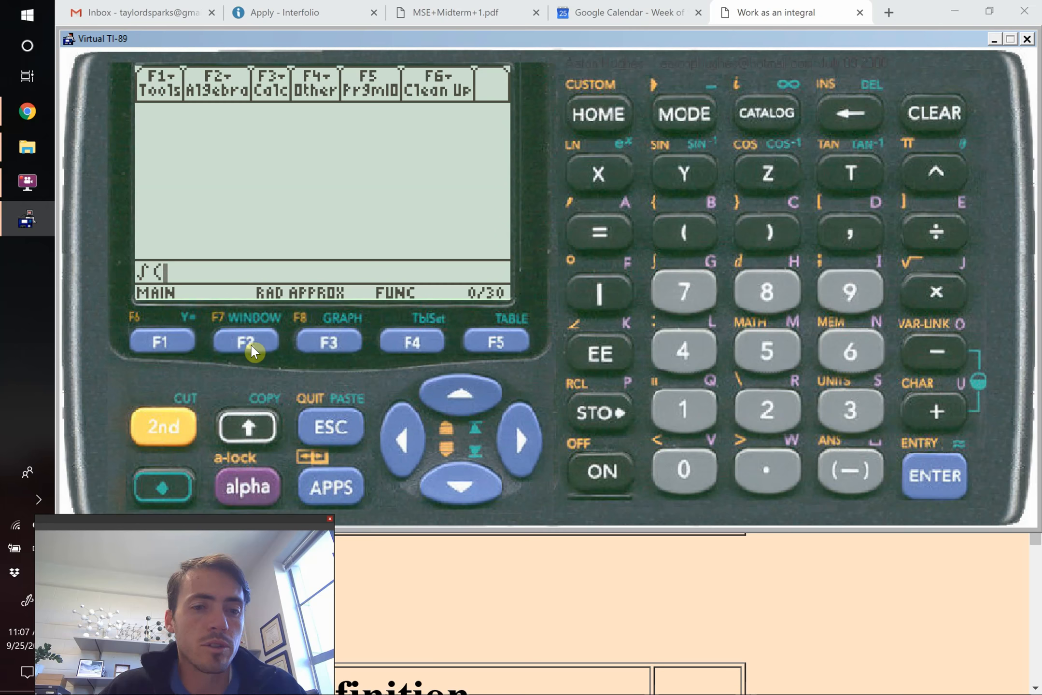
# Begin the integrand with an opening parenthesis and the mass 2000_kg, followed by a multiplication sign.
pyautogui.click(690, 231)
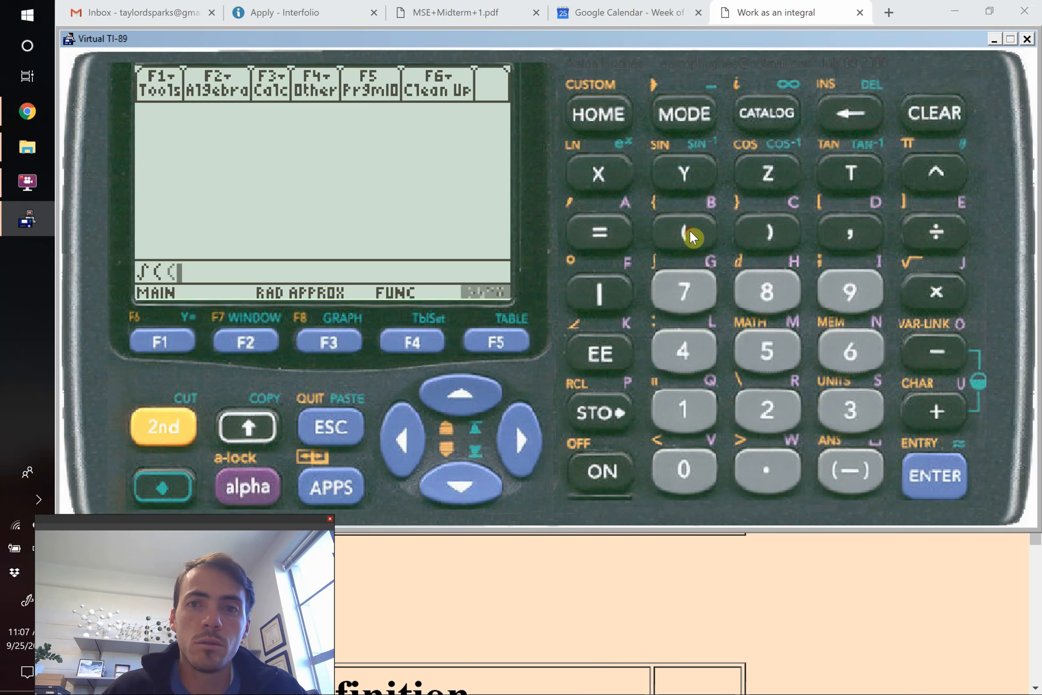
pyautogui.click(767, 409)
pyautogui.click(681, 468)
pyautogui.click(676, 475)
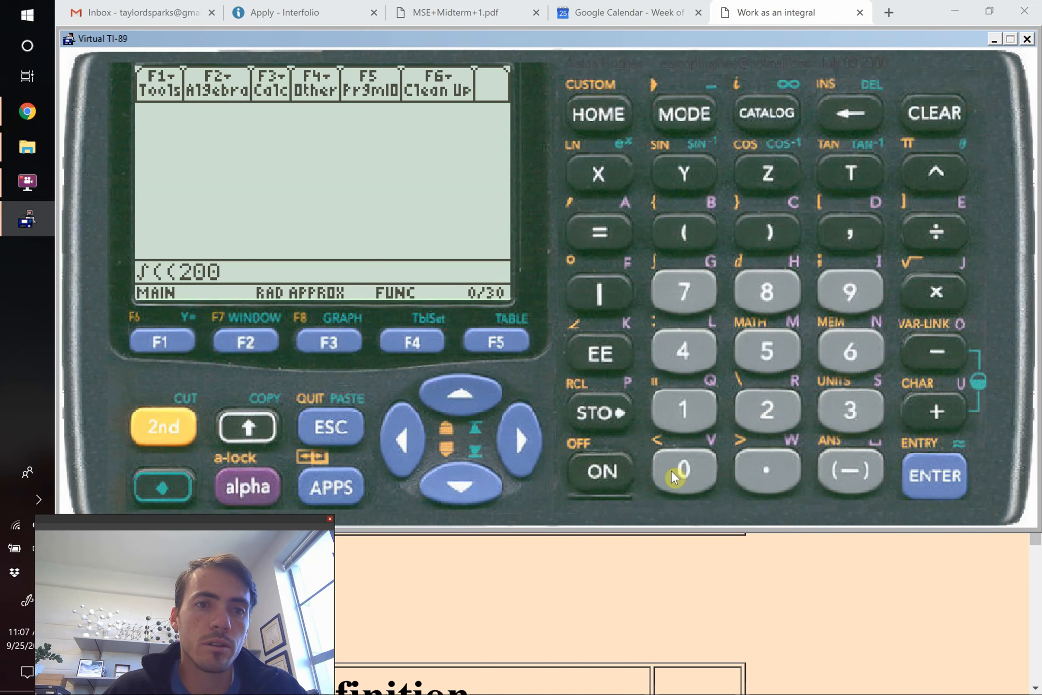
pyautogui.click(681, 471)
pyautogui.click(163, 489)
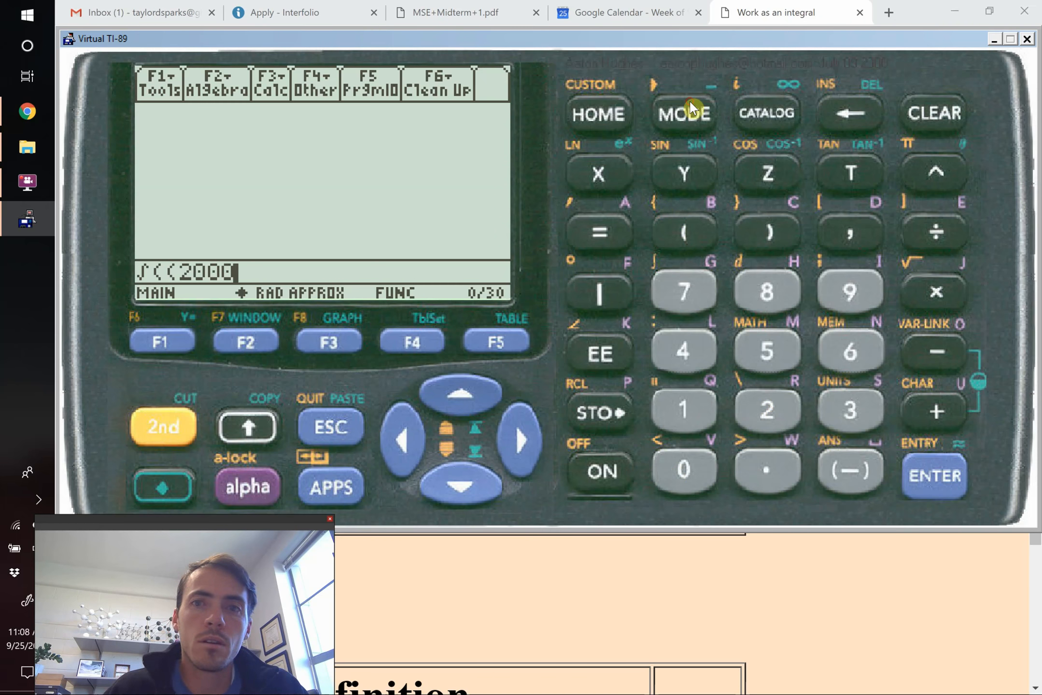
pyautogui.click(247, 486)
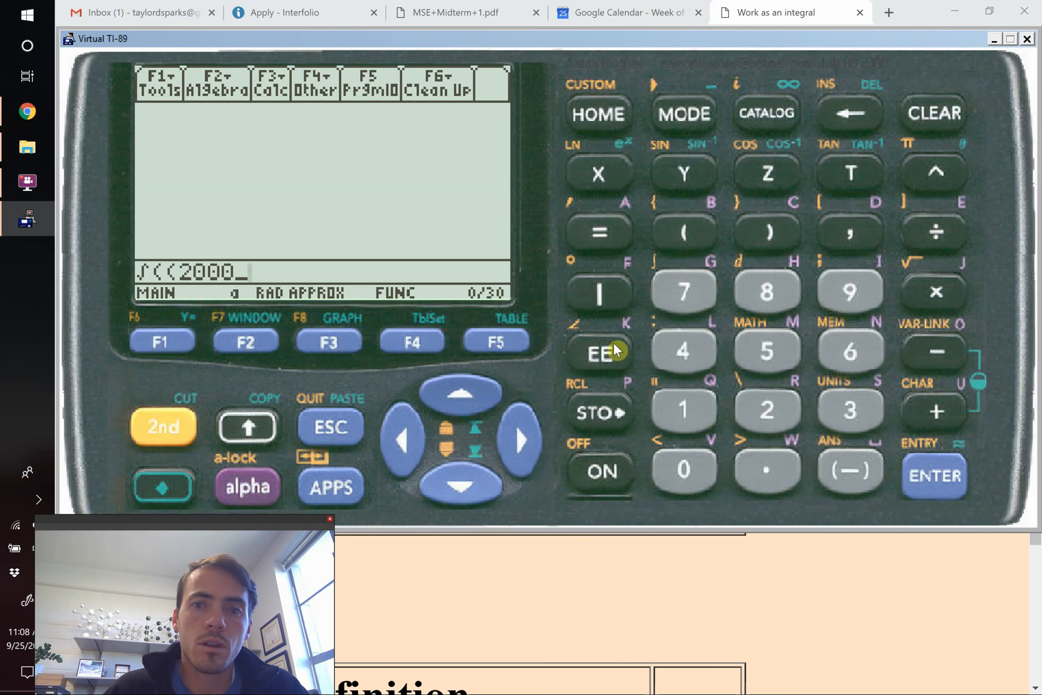
pyautogui.click(613, 342)
pyautogui.click(259, 483)
pyautogui.click(686, 295)
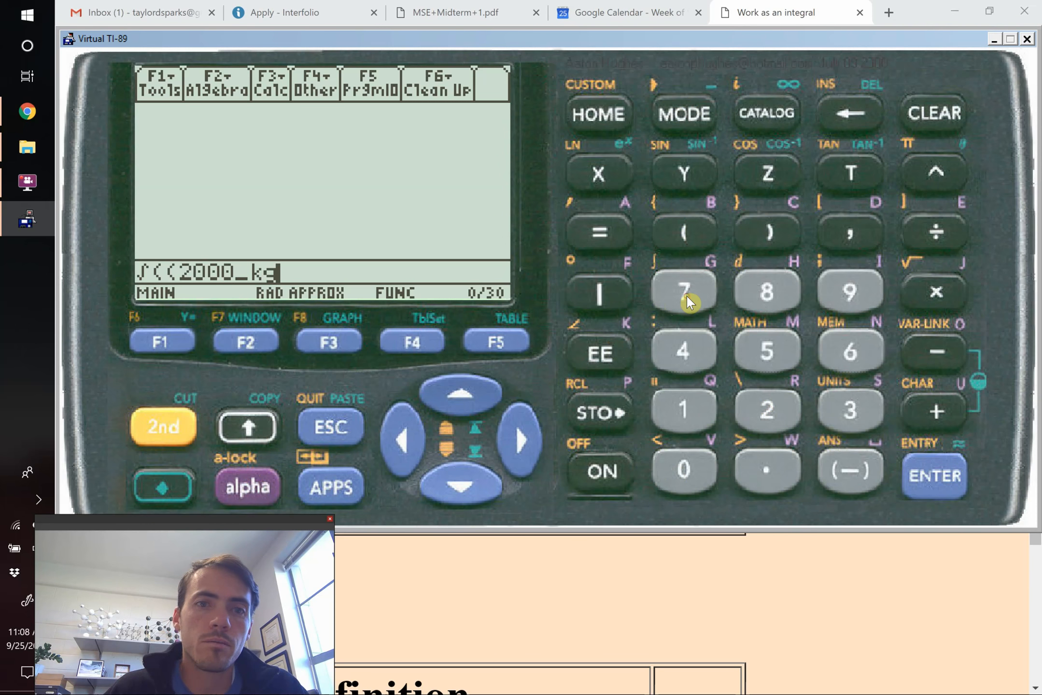
pyautogui.click(952, 295)
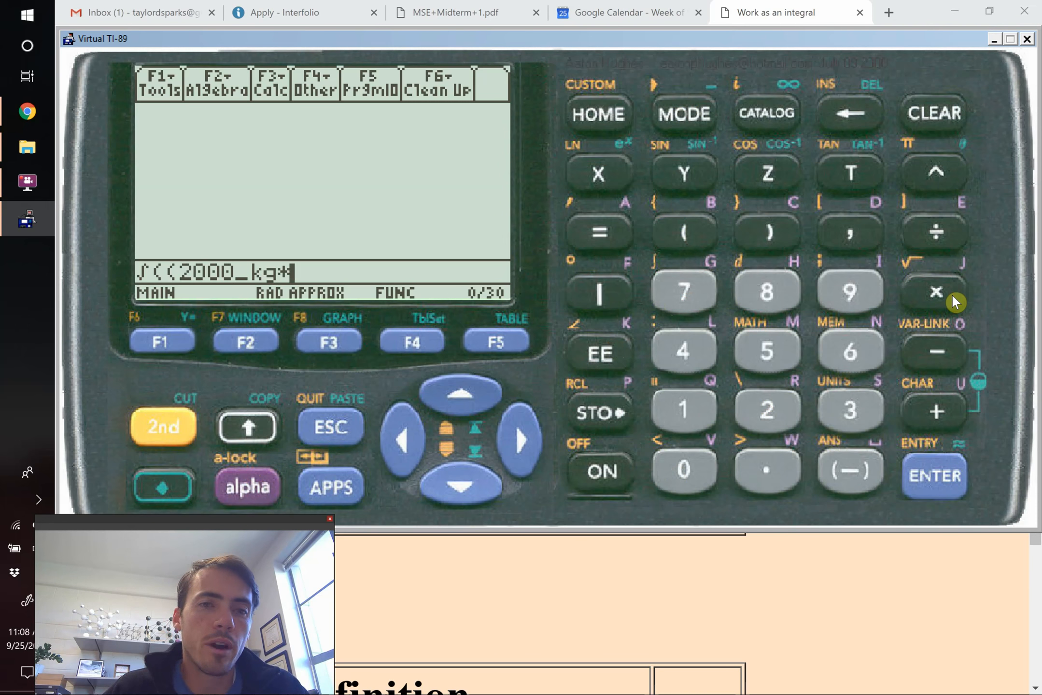
pyautogui.click(177, 493)
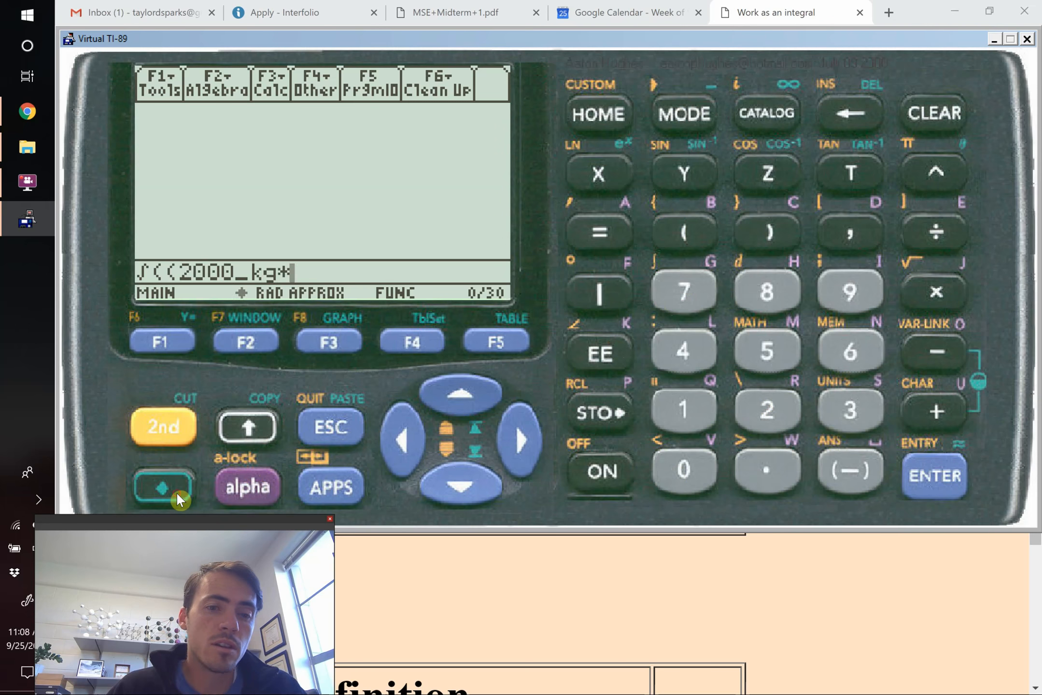
pyautogui.click(679, 114)
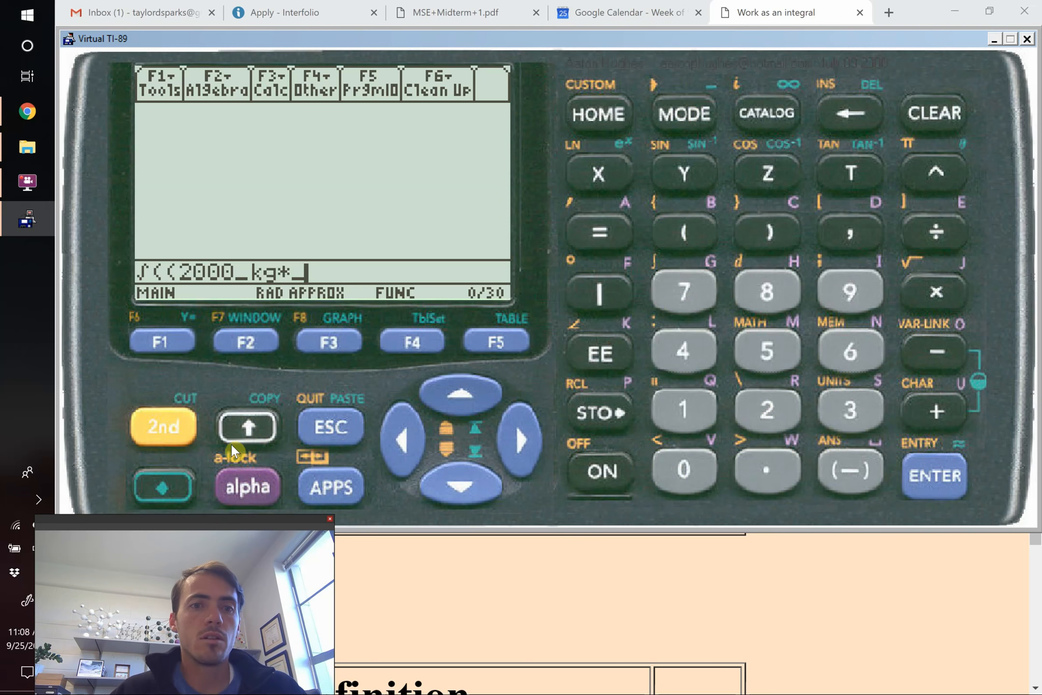
pyautogui.click(248, 488)
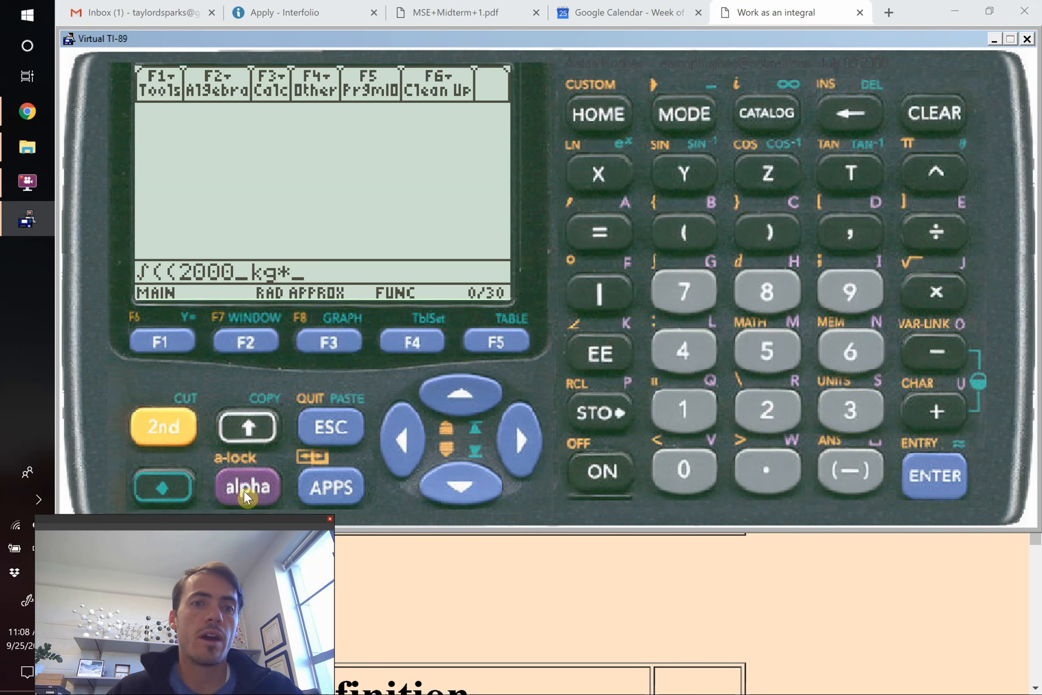
pyautogui.click(683, 304)
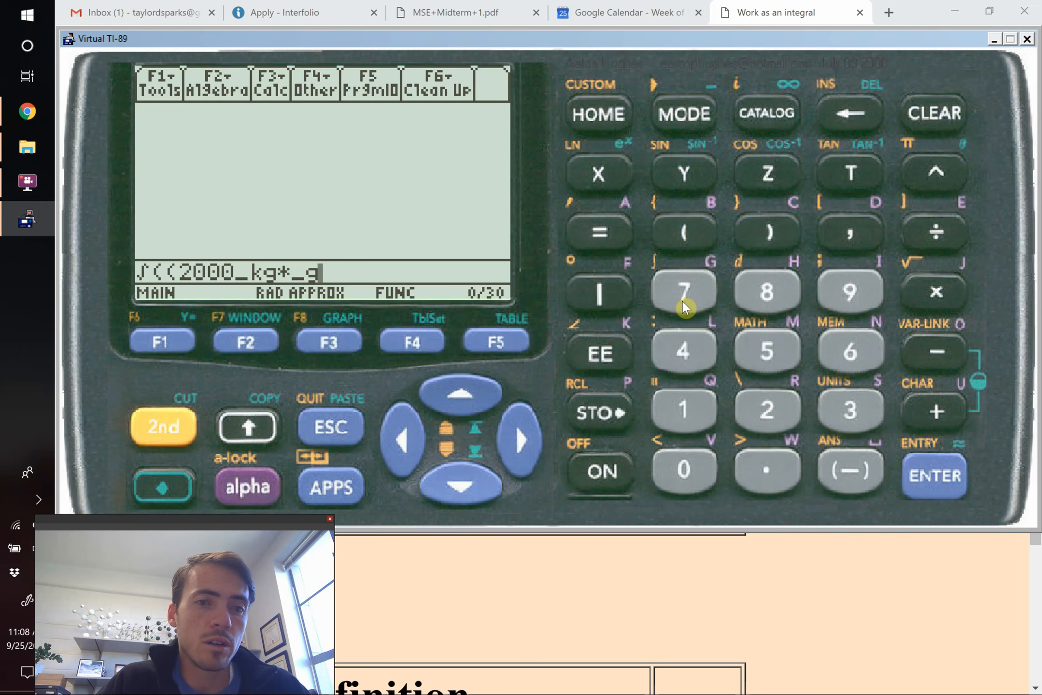
pyautogui.press('BackSpace')
pyautogui.press('BackSpace')
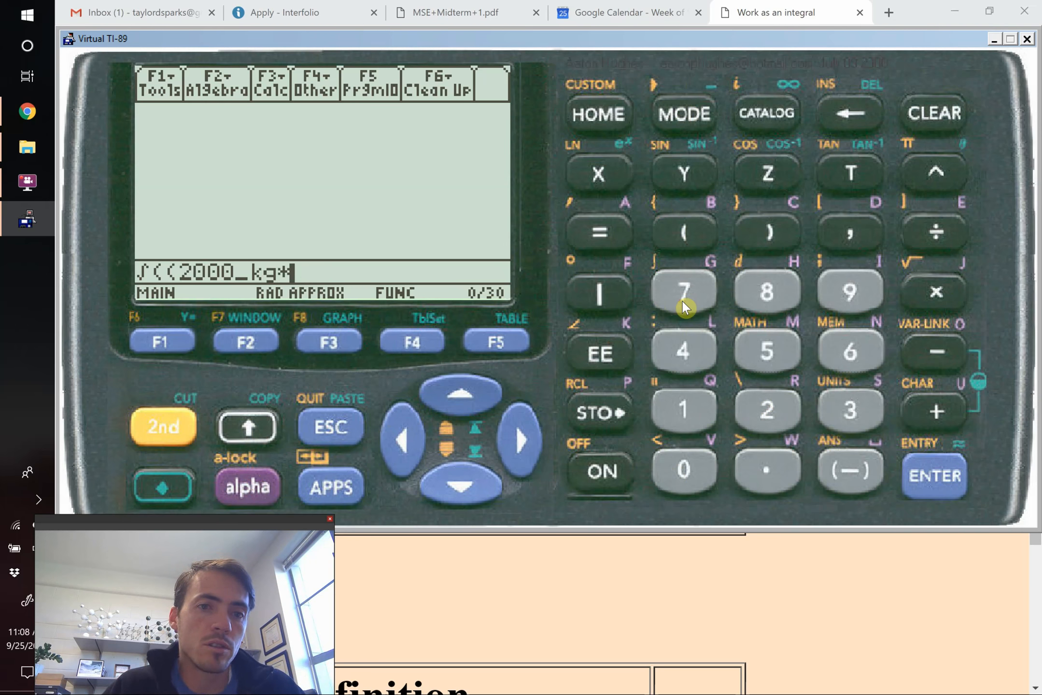
# Enter the gravitational acceleration as 9.81 with the metre unit, 9.81_m, after the multiplication sign.
pyautogui.click(861, 314)
pyautogui.click(776, 468)
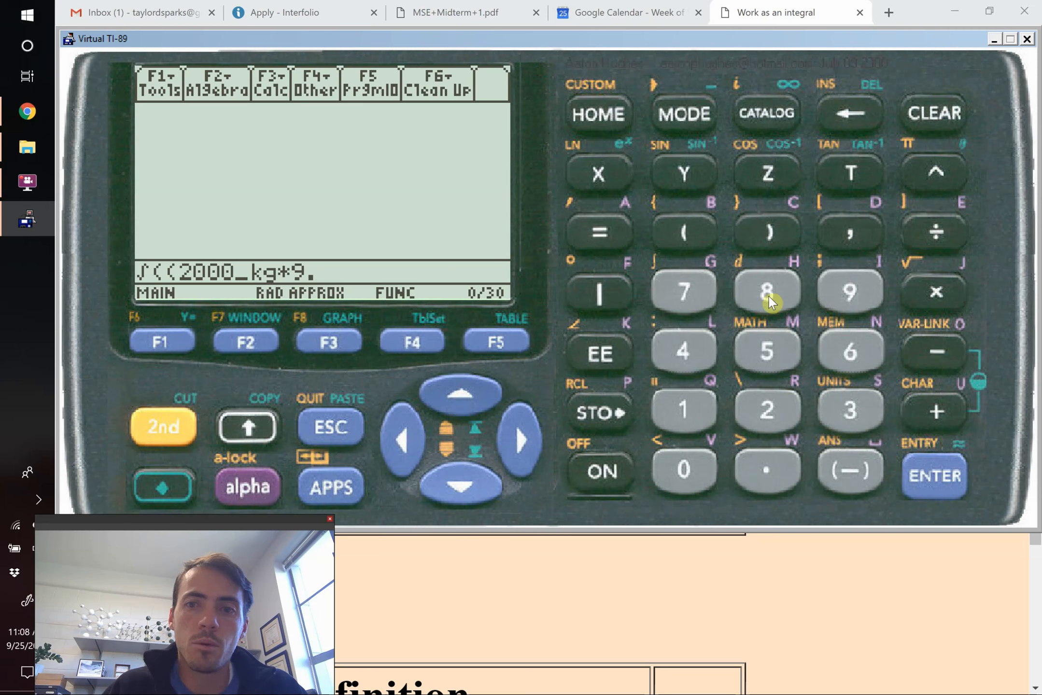
pyautogui.click(770, 299)
pyautogui.click(686, 409)
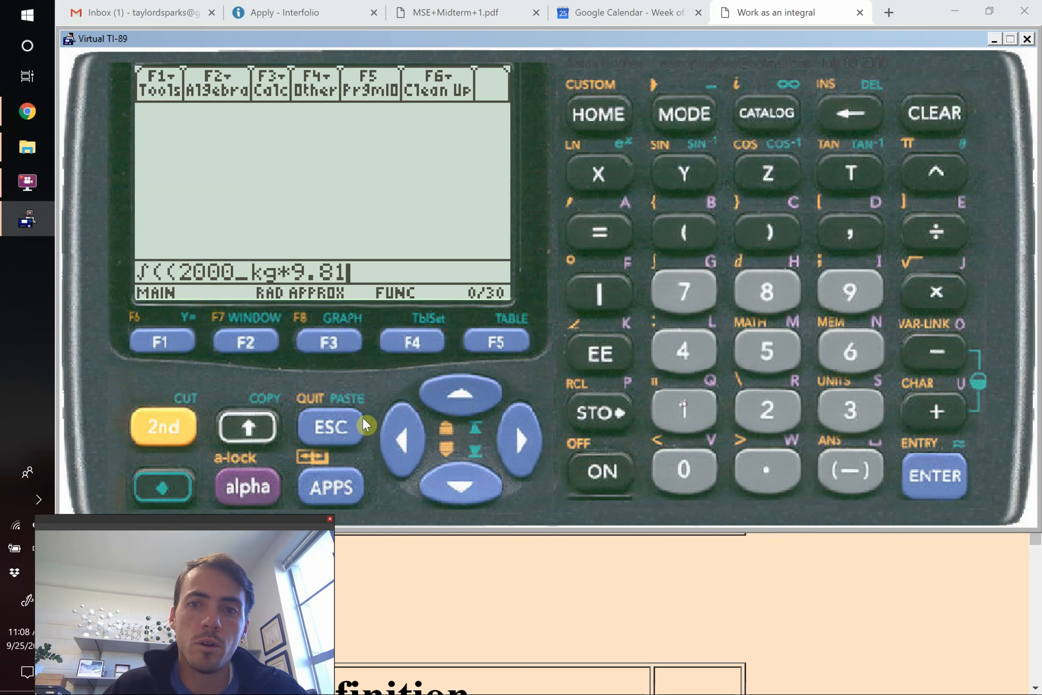
pyautogui.click(178, 489)
pyautogui.click(682, 120)
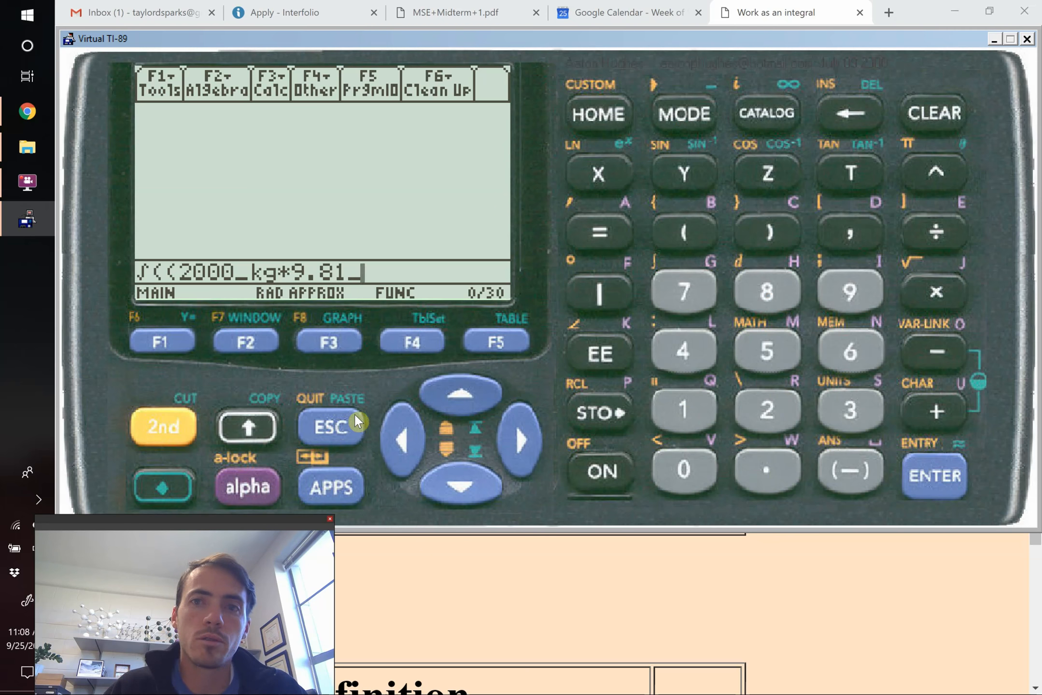
pyautogui.click(248, 489)
pyautogui.click(779, 343)
# Divide by seconds squared, entered as /_s^2, and close the integrand's parenthesis.
pyautogui.click(939, 247)
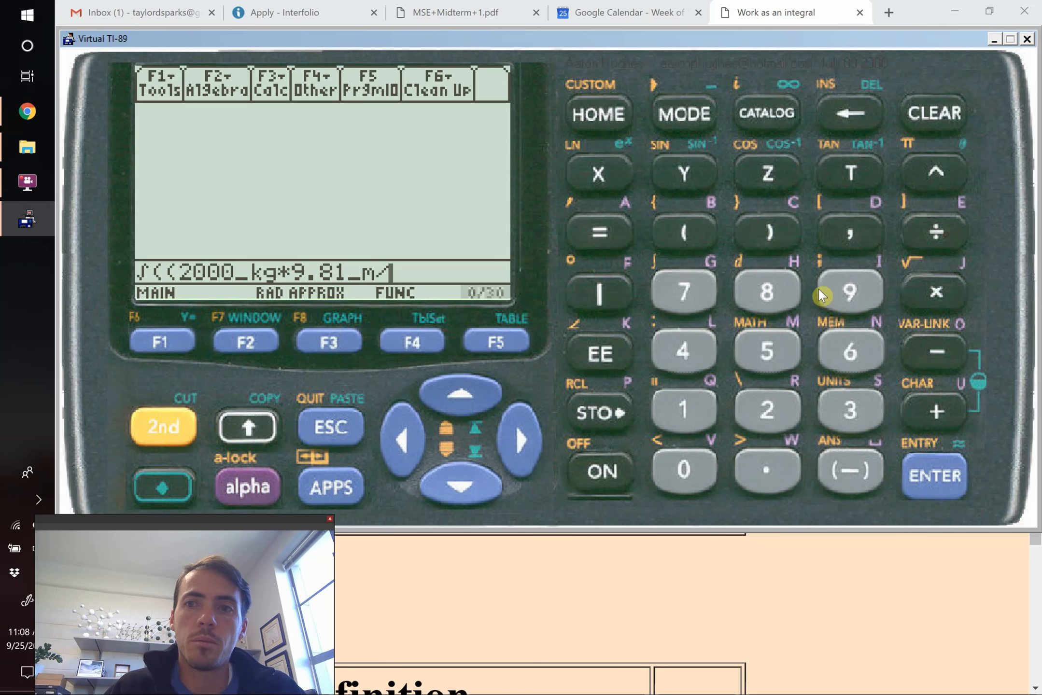
pyautogui.click(183, 485)
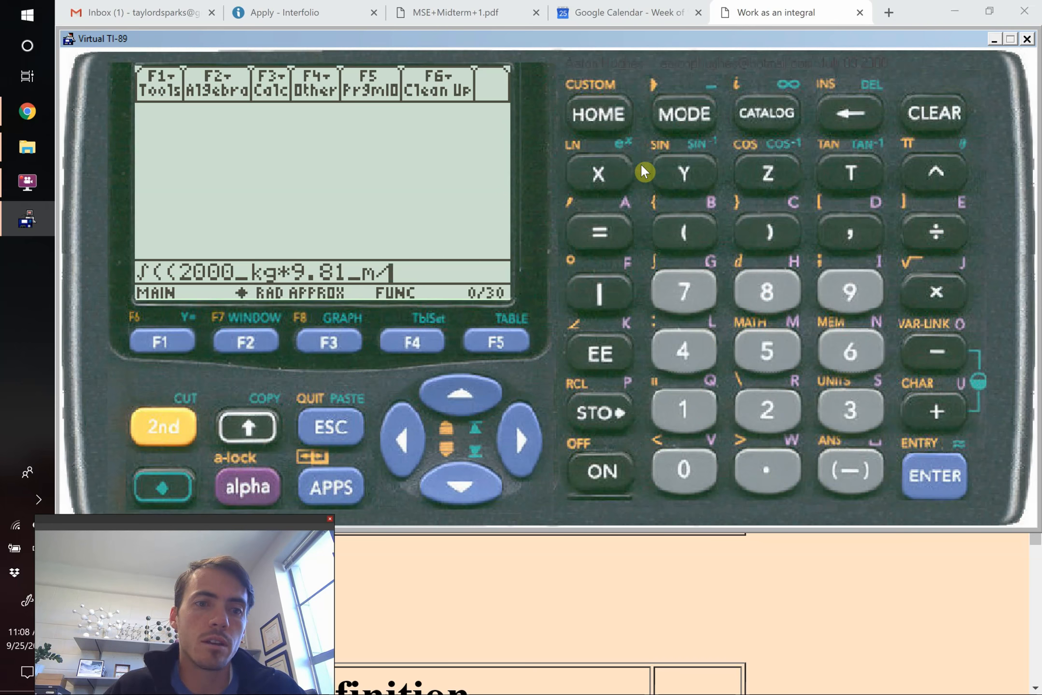
pyautogui.click(695, 116)
pyautogui.click(248, 489)
pyautogui.click(850, 411)
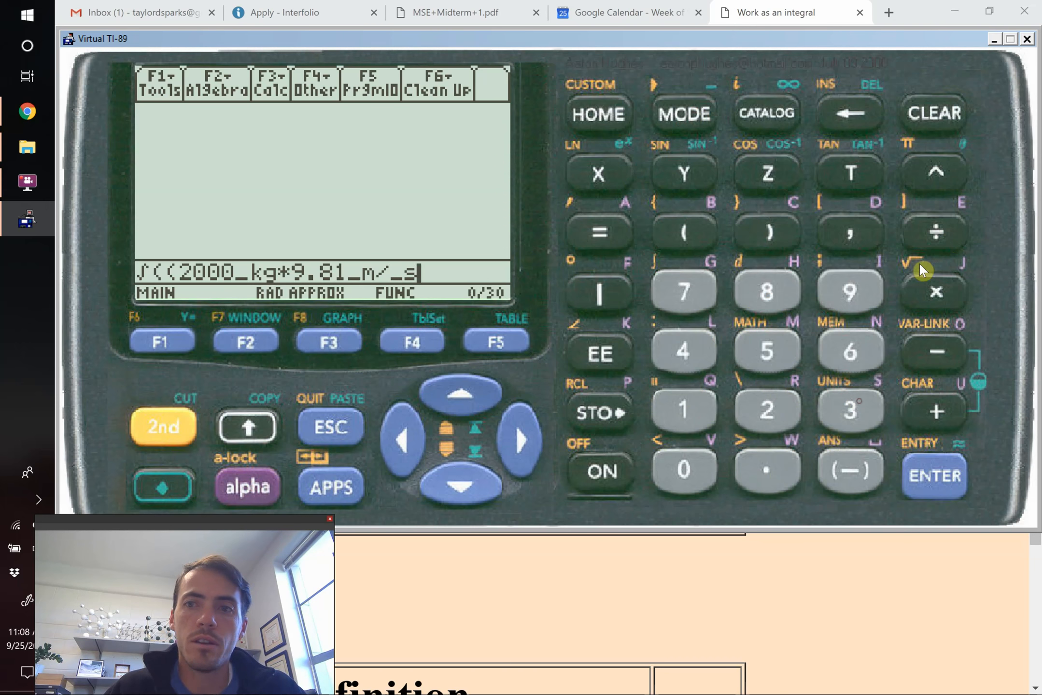
pyautogui.click(939, 173)
pyautogui.click(770, 410)
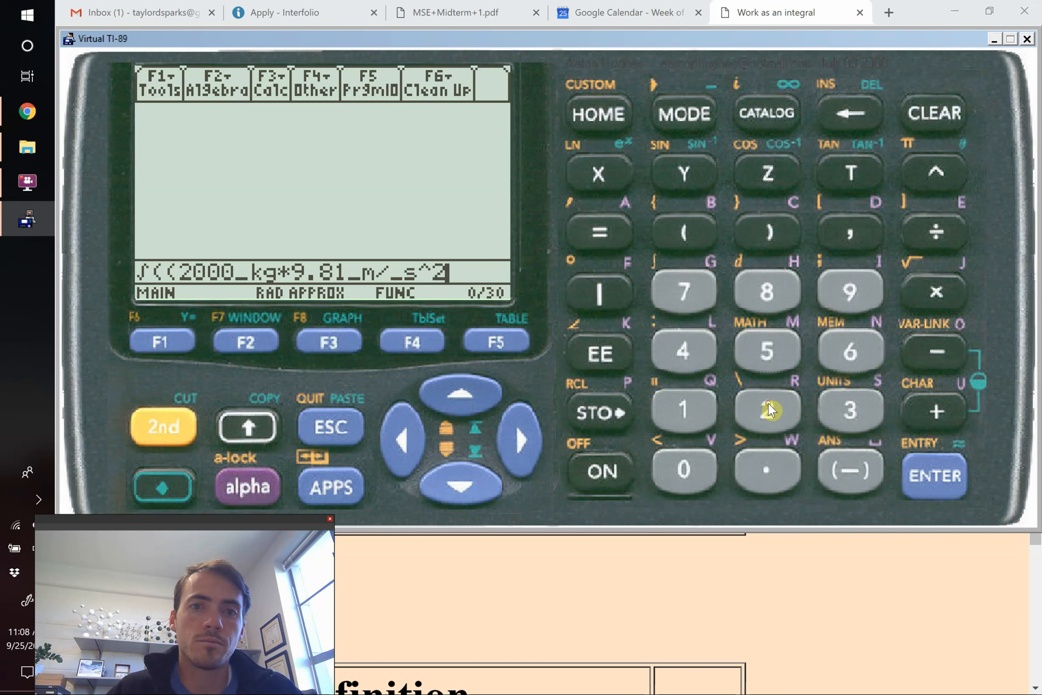
pyautogui.click(782, 236)
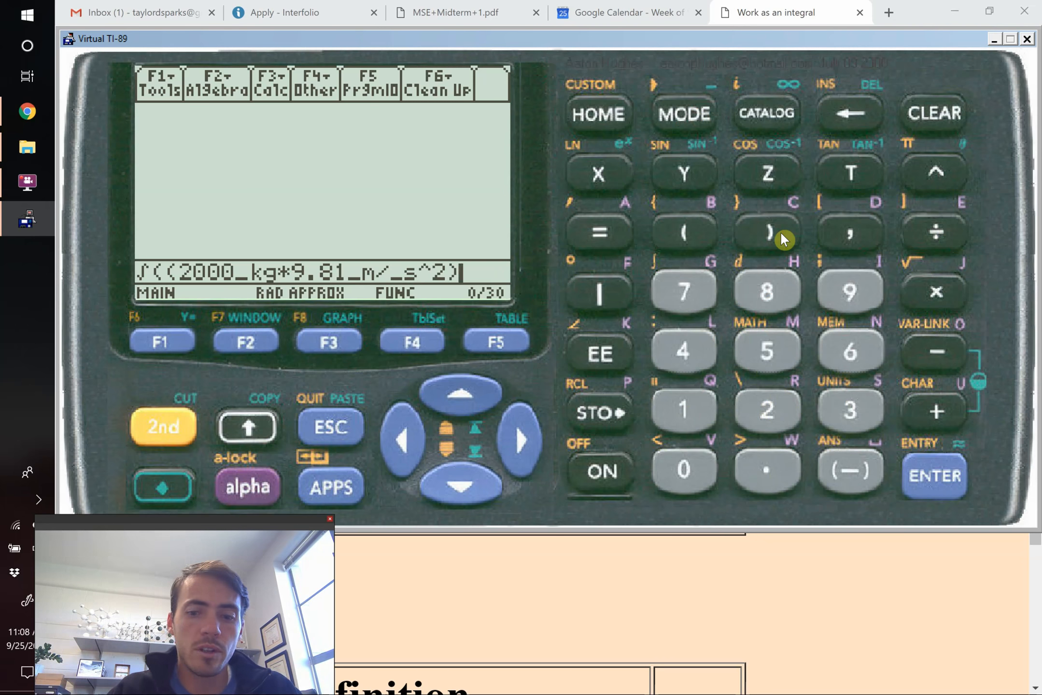
# Set x as the integration variable and 0_m as the lower limit.
pyautogui.write(',x')
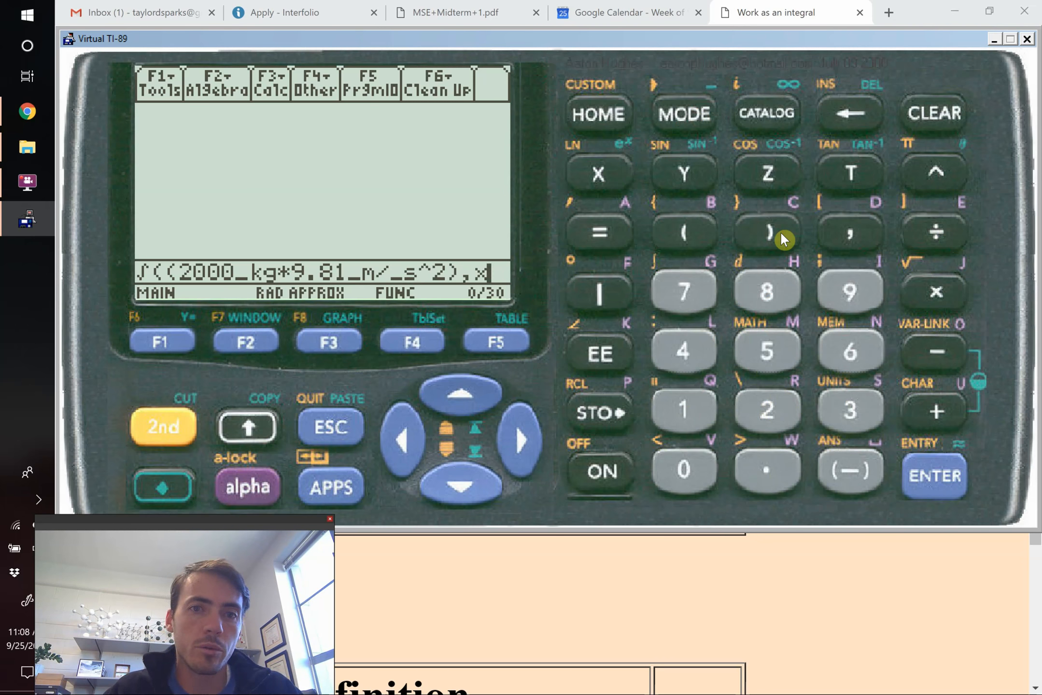
pyautogui.write(',0')
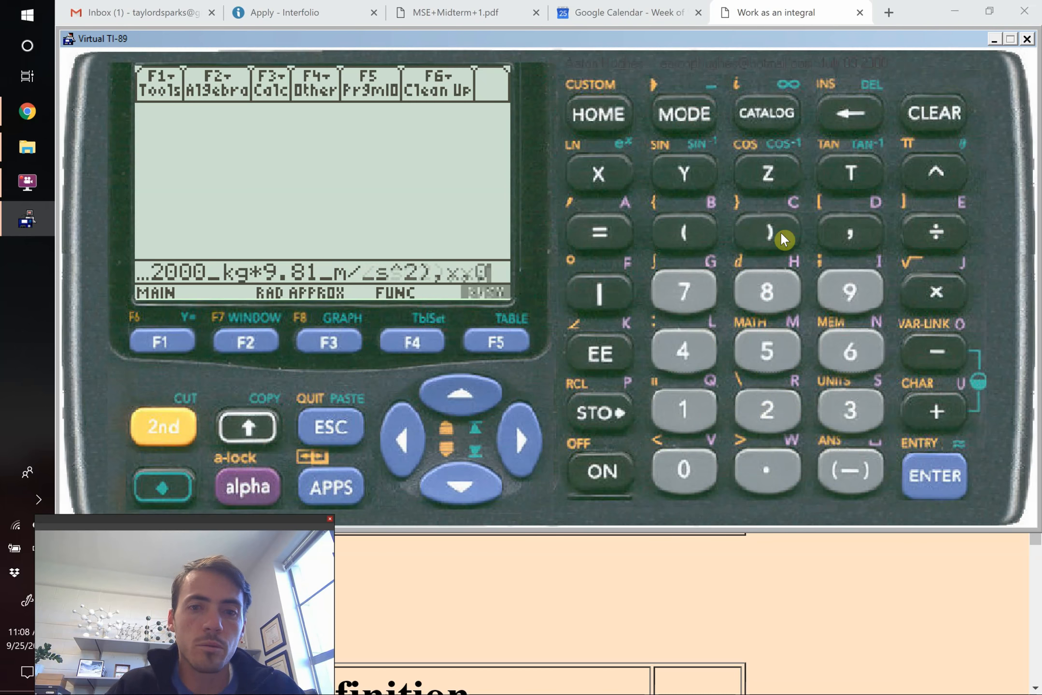
pyautogui.click(183, 479)
pyautogui.click(683, 113)
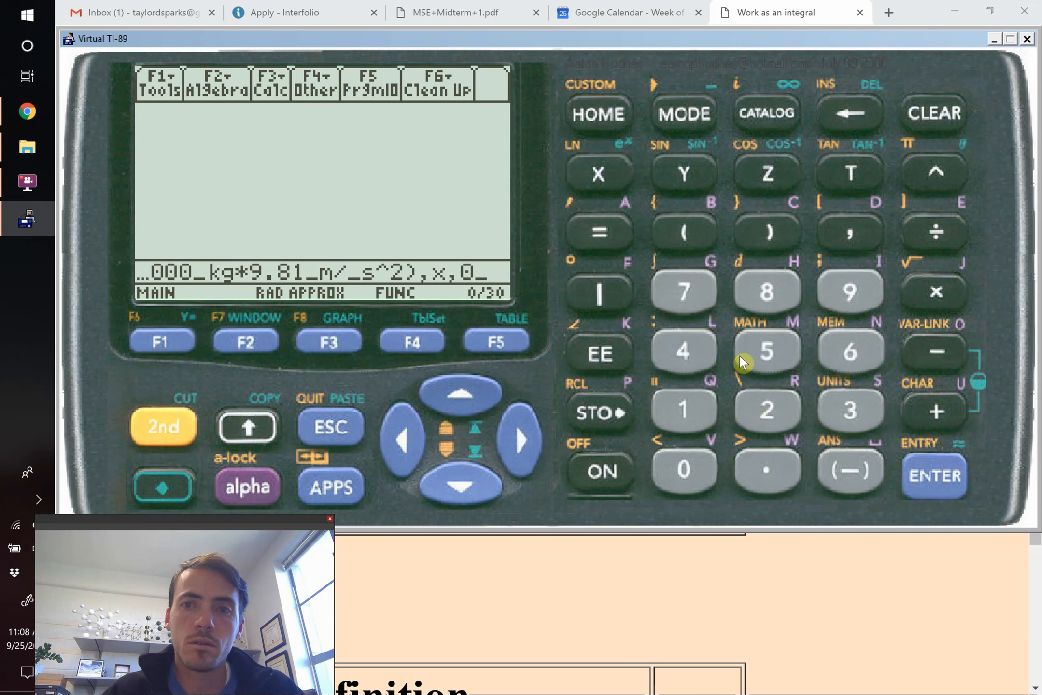
pyautogui.click(774, 347)
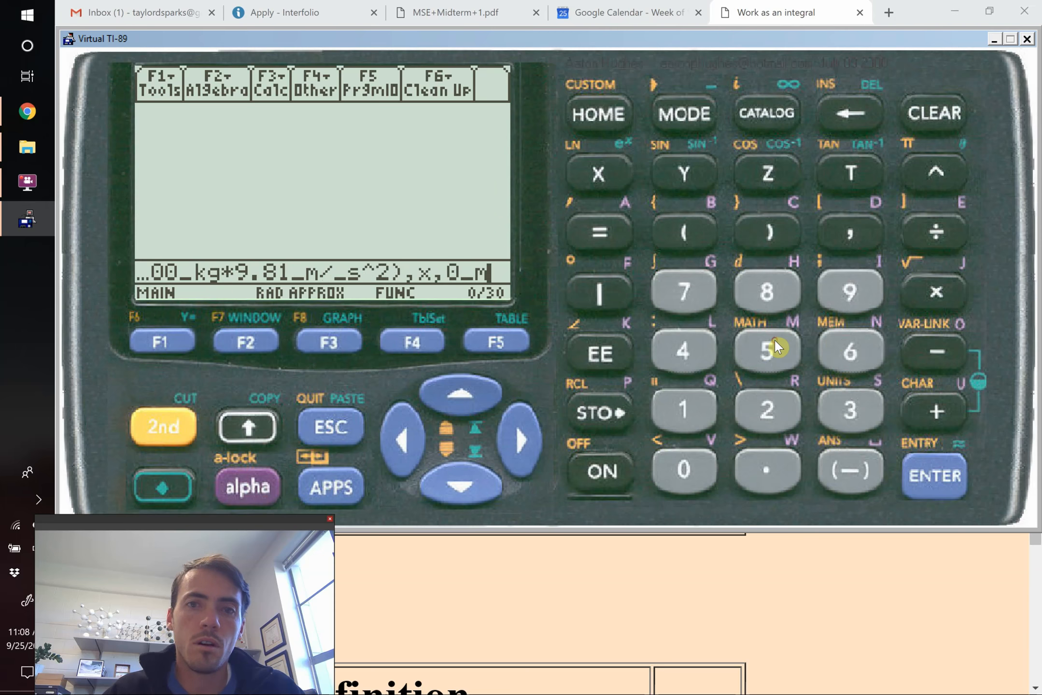
# Add 60_m as the upper limit, close the integral and evaluate it.
pyautogui.write(',')
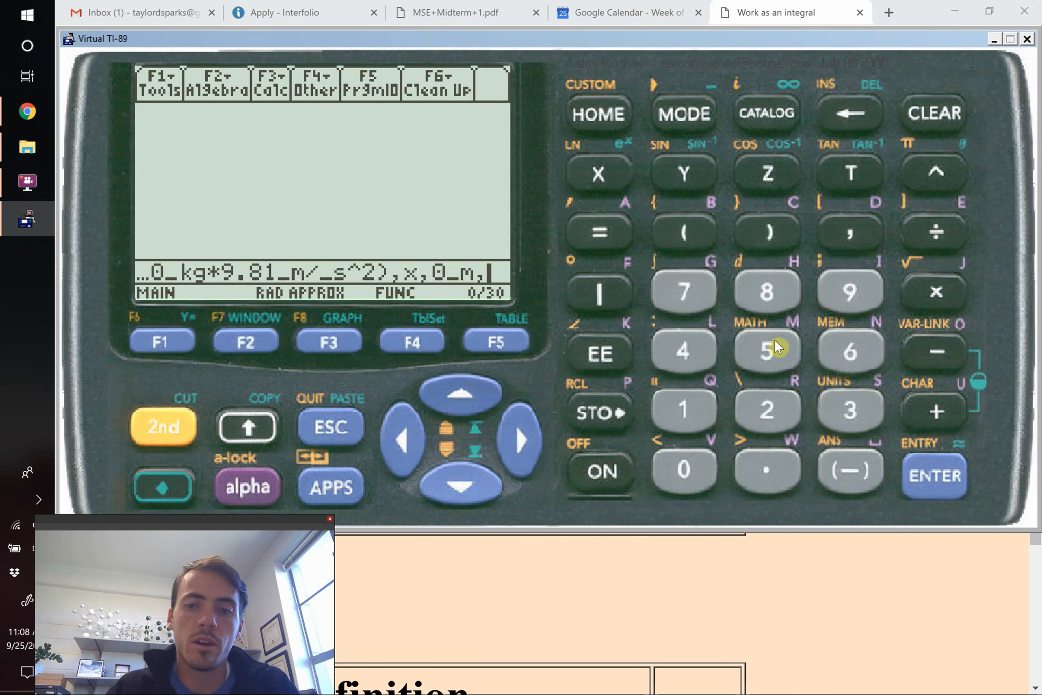
pyautogui.write('60')
pyautogui.click(161, 487)
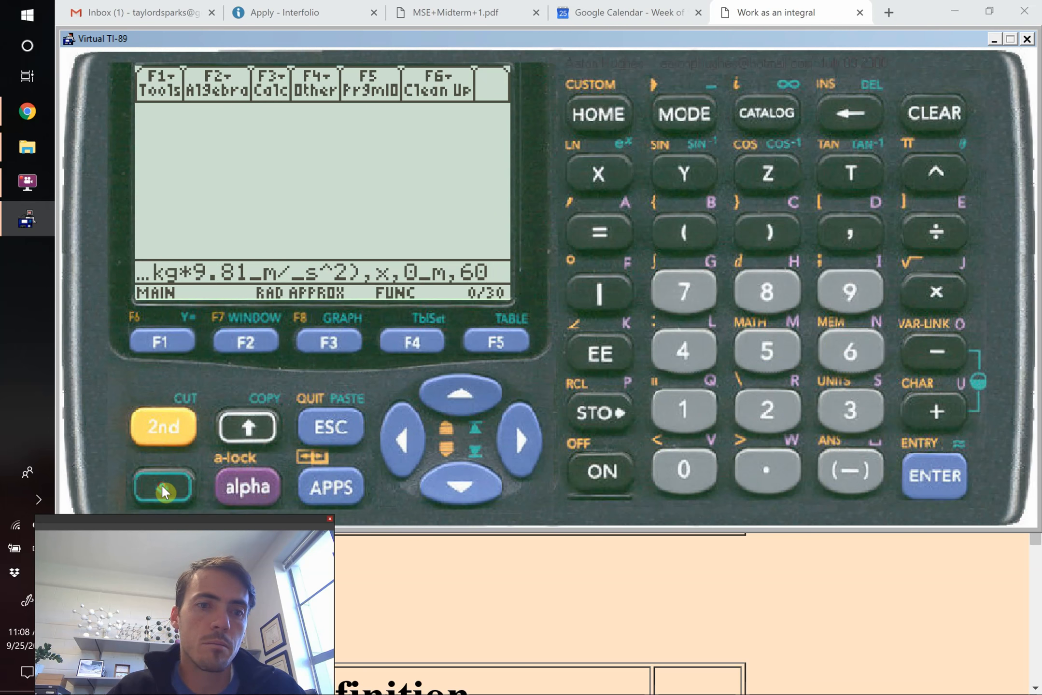
pyautogui.click(681, 114)
pyautogui.click(257, 487)
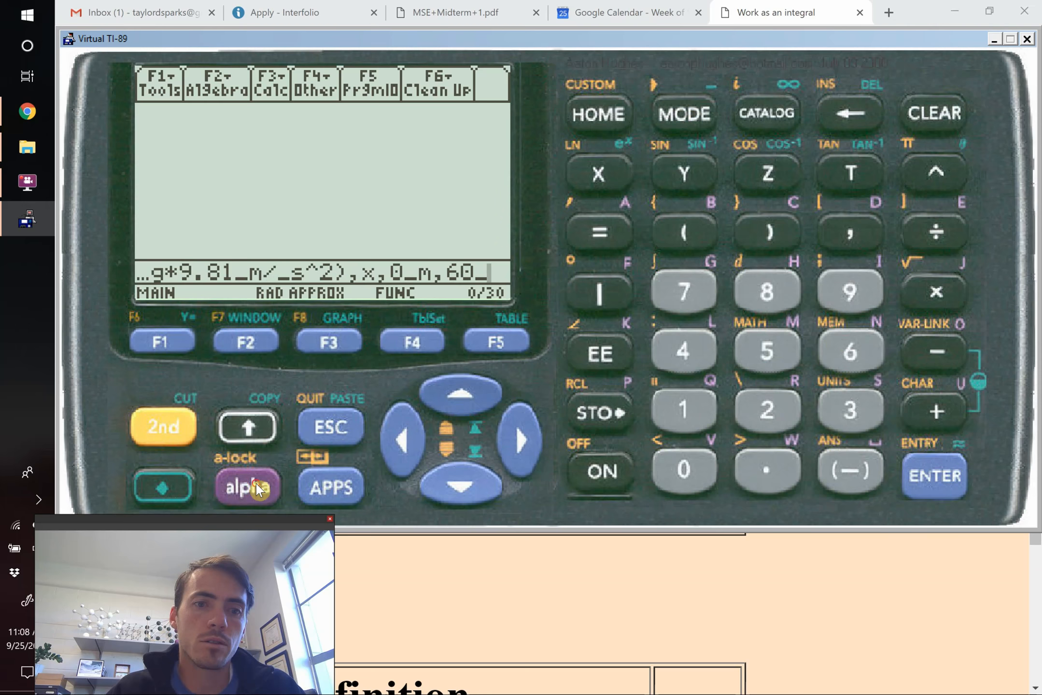
pyautogui.click(775, 356)
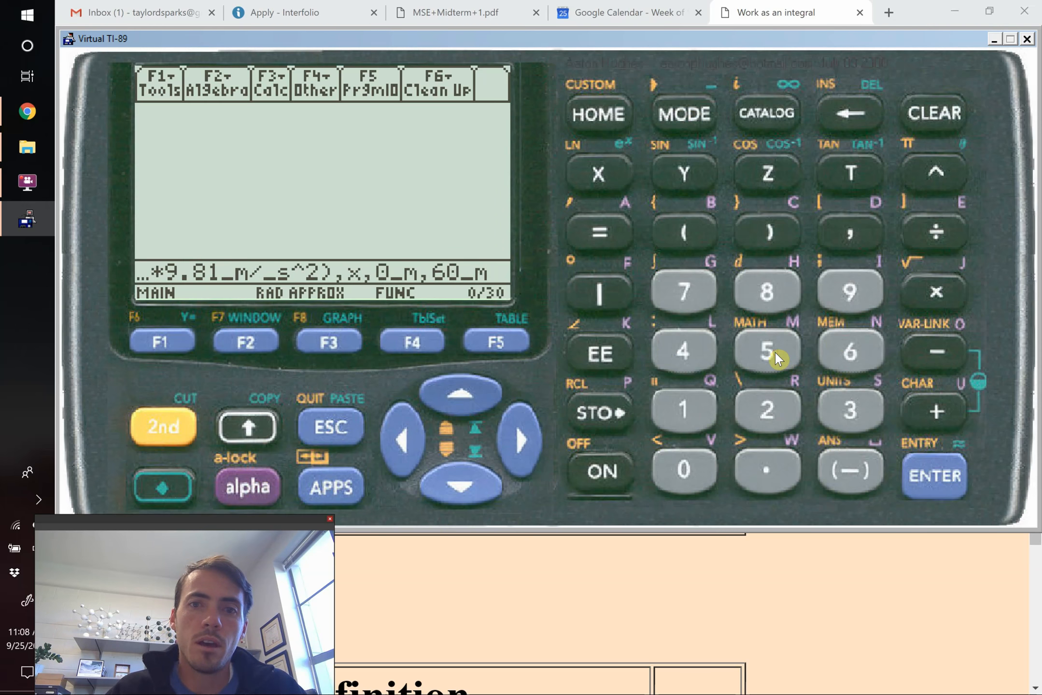
pyautogui.click(772, 231)
pyautogui.press('Return')
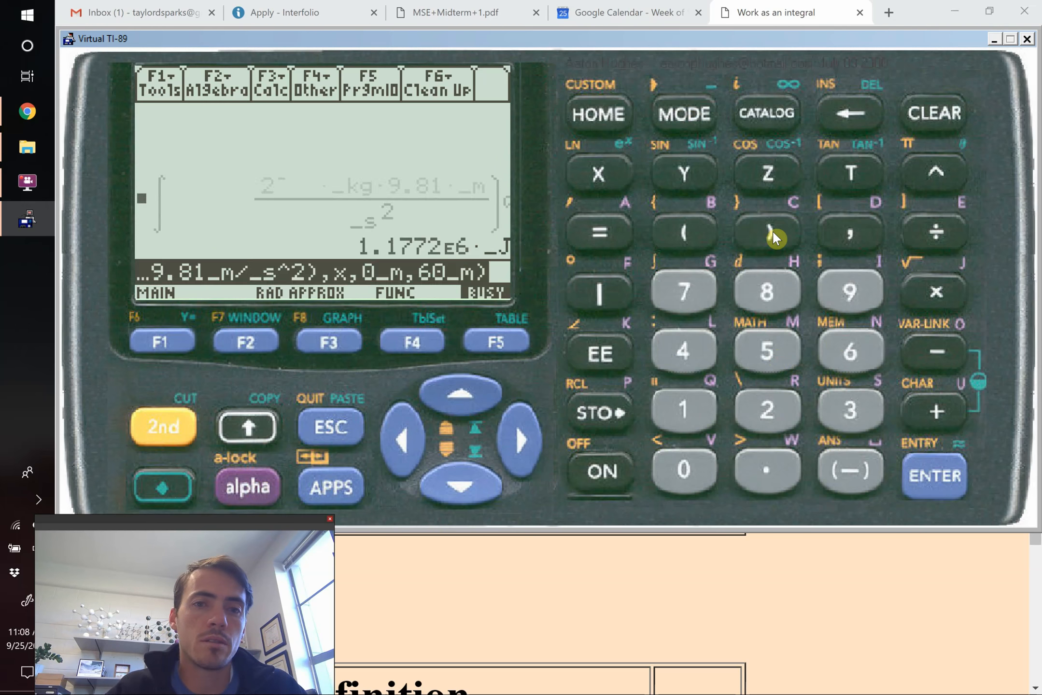